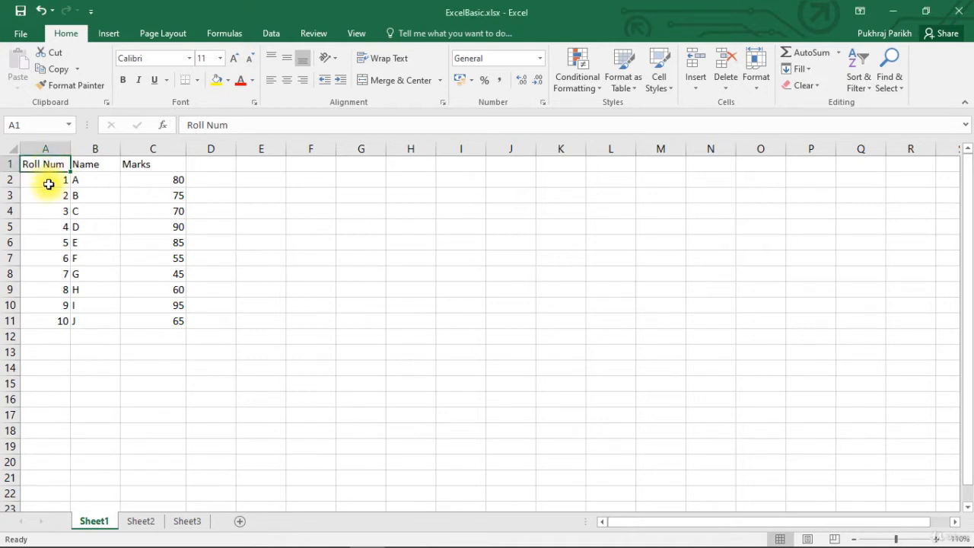
# Select individual cells in the Roll Num column, finishing on its header in A1.
pyautogui.click(49, 183)
pyautogui.click(49, 206)
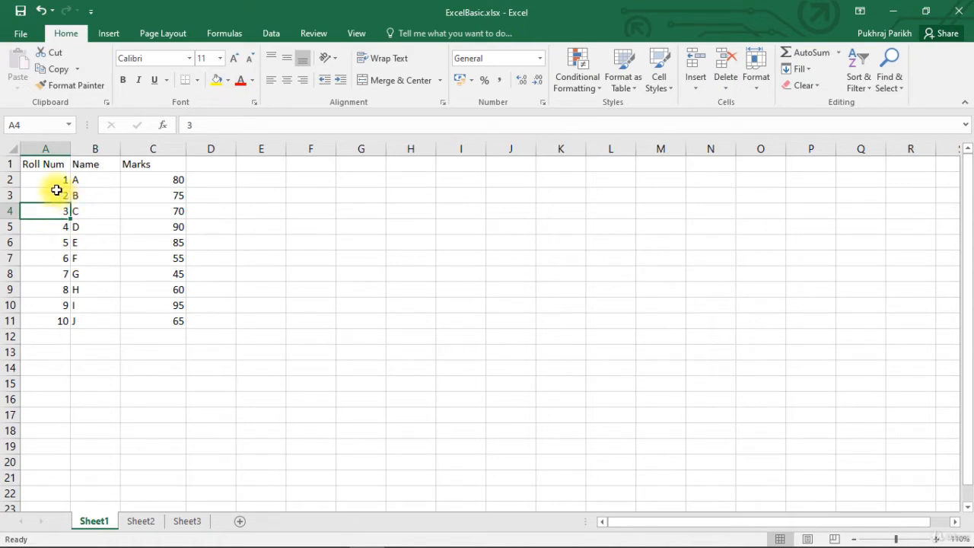
pyautogui.click(46, 165)
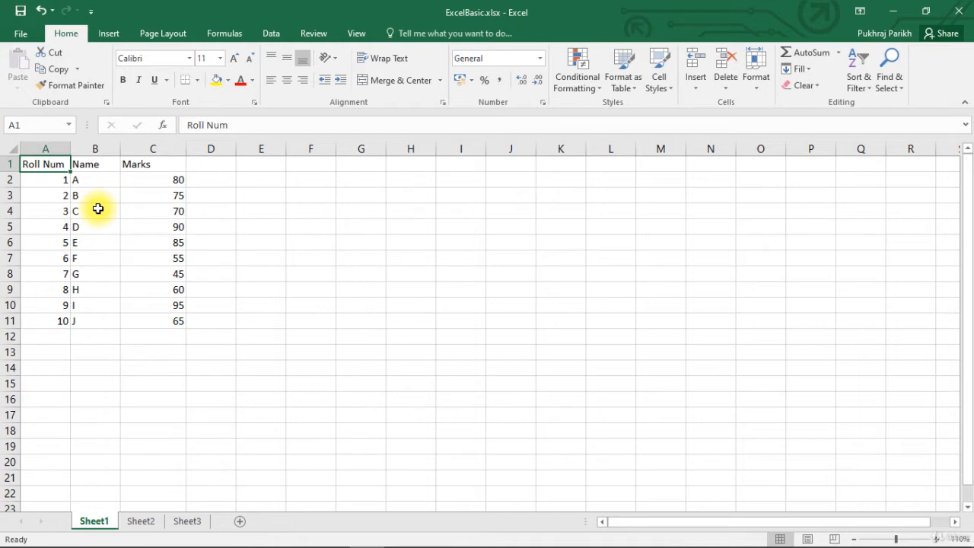
# Move the active cell one cell at a time from A1 across to C1, down a row, and back to A1.
pyautogui.press('Right')
pyautogui.press('Right')
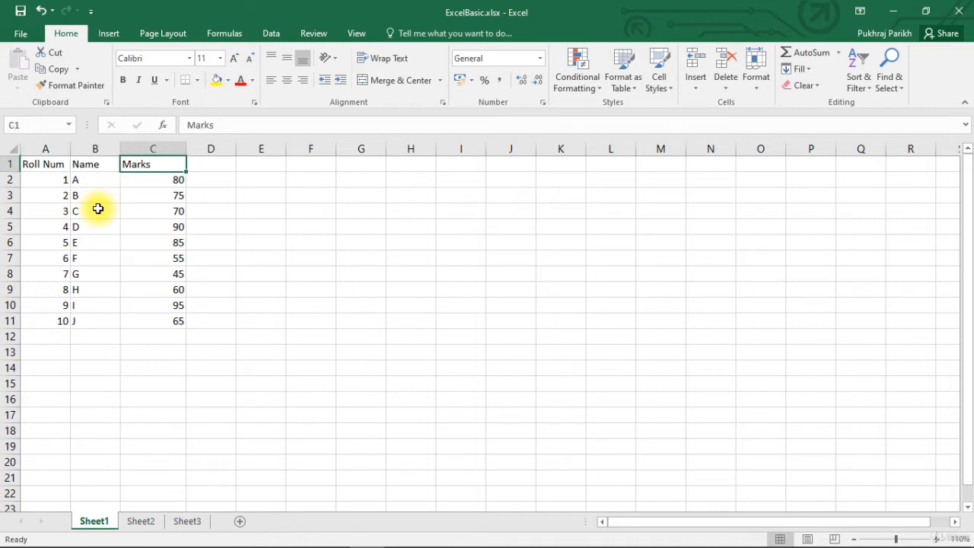
pyautogui.press('Down')
pyautogui.press('Left')
pyautogui.press('Left')
pyautogui.press('Up')
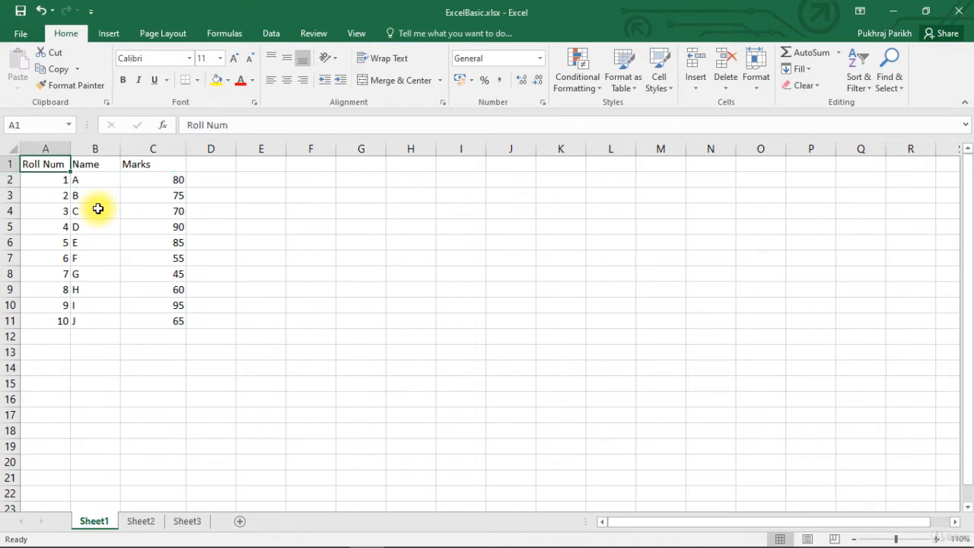
# Select the blank cell F6, move up one cell to F5, and return to A1.
pyautogui.doubleClick(329, 241)
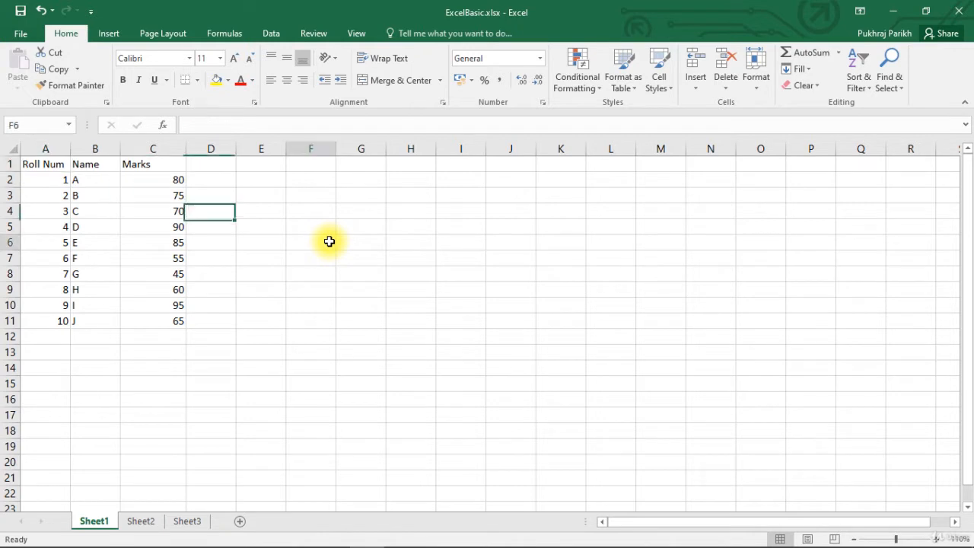
pyautogui.press('Up')
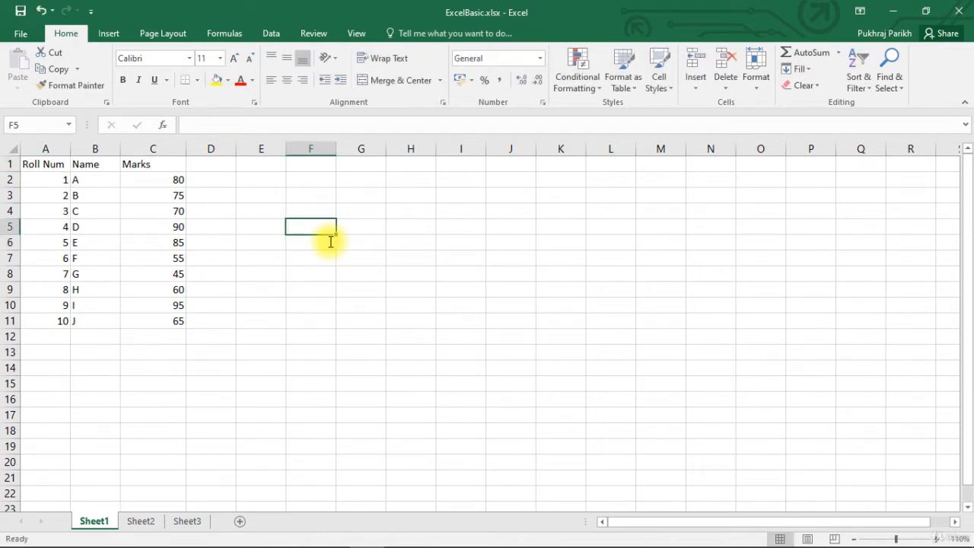
pyautogui.click(65, 164)
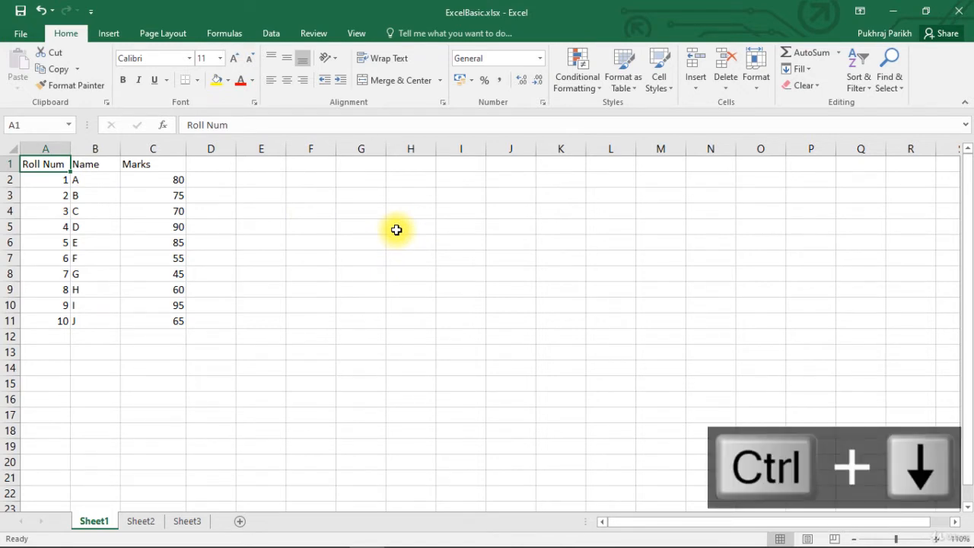
# Jump the active cell along the data edges from A1 to A11, C11 and C1, and return to A1.
pyautogui.hotkey('ctrl', 'Down')
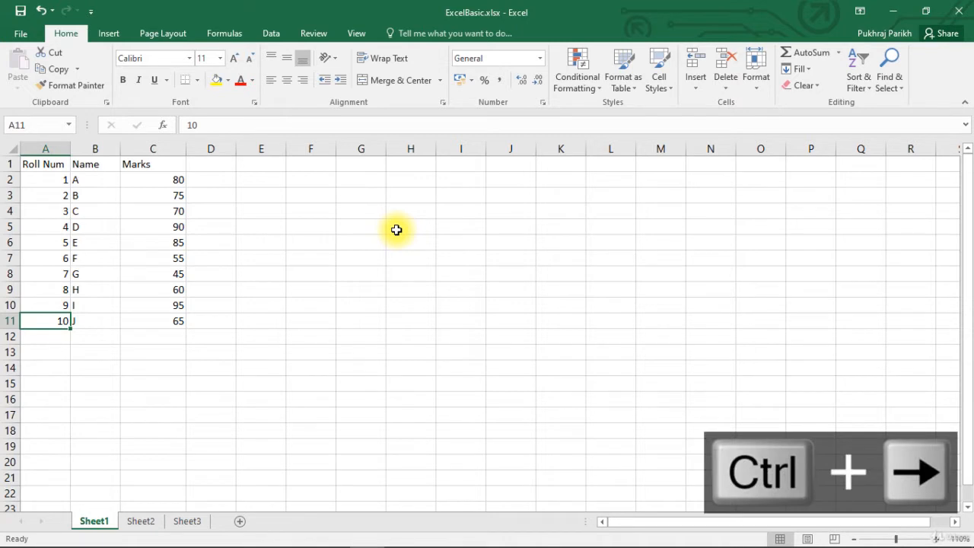
pyautogui.hotkey('ctrl', 'Right')
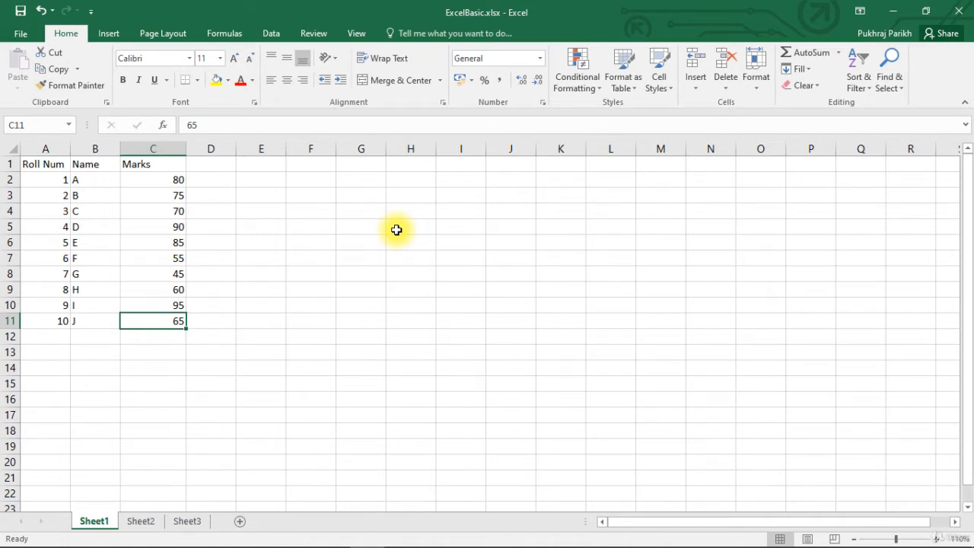
pyautogui.hotkey('ctrl', 'Up')
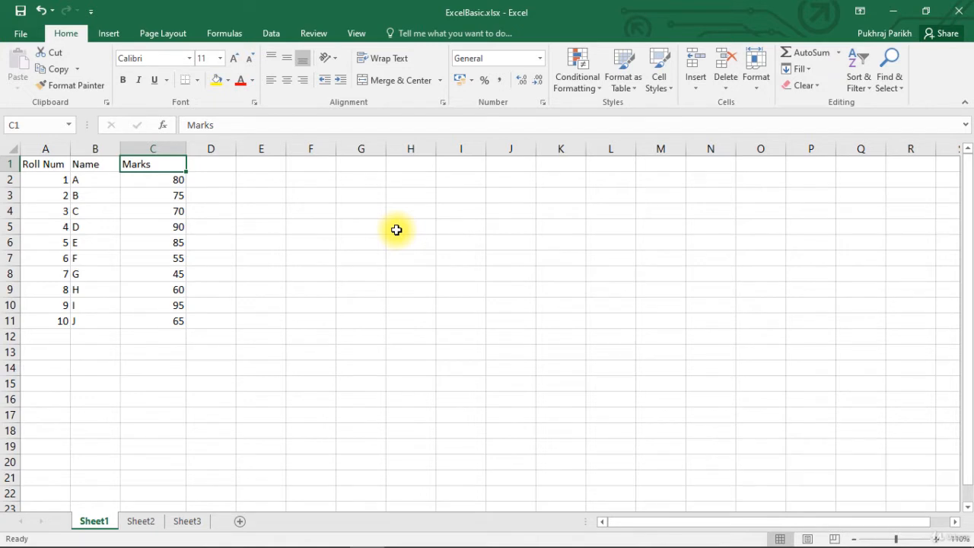
pyautogui.press('Left')
pyautogui.press('Left')
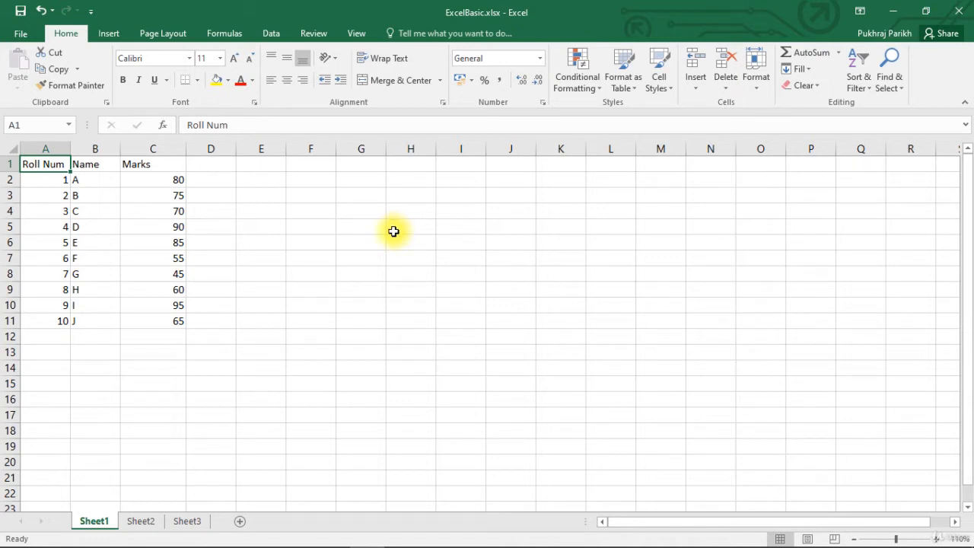
# Cut the Marks header from C1 and paste it into D1.
pyautogui.click(165, 166)
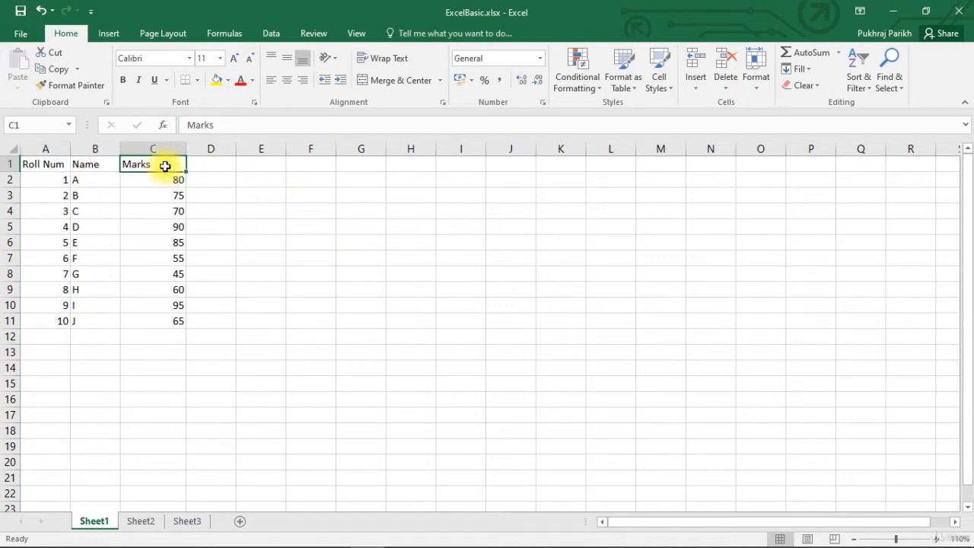
pyautogui.click(55, 53)
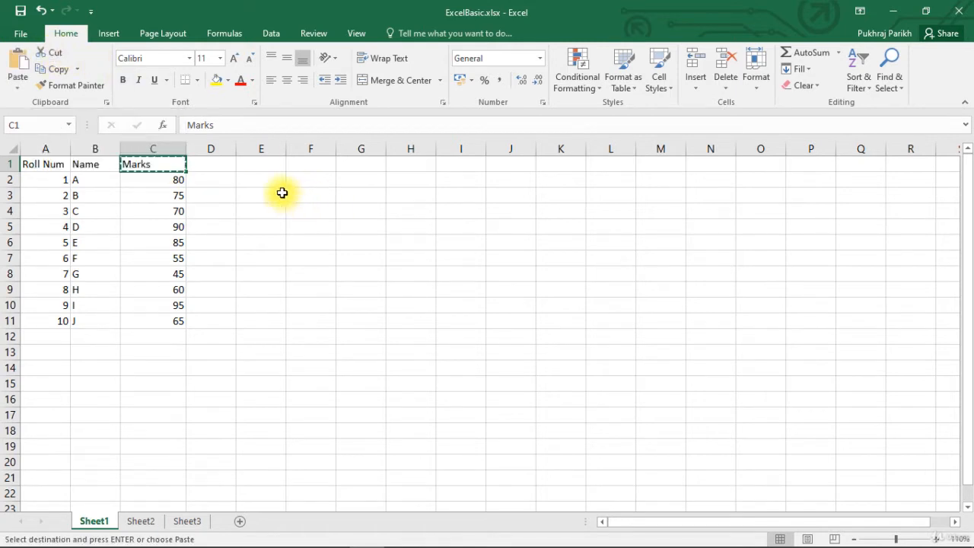
pyautogui.click(221, 164)
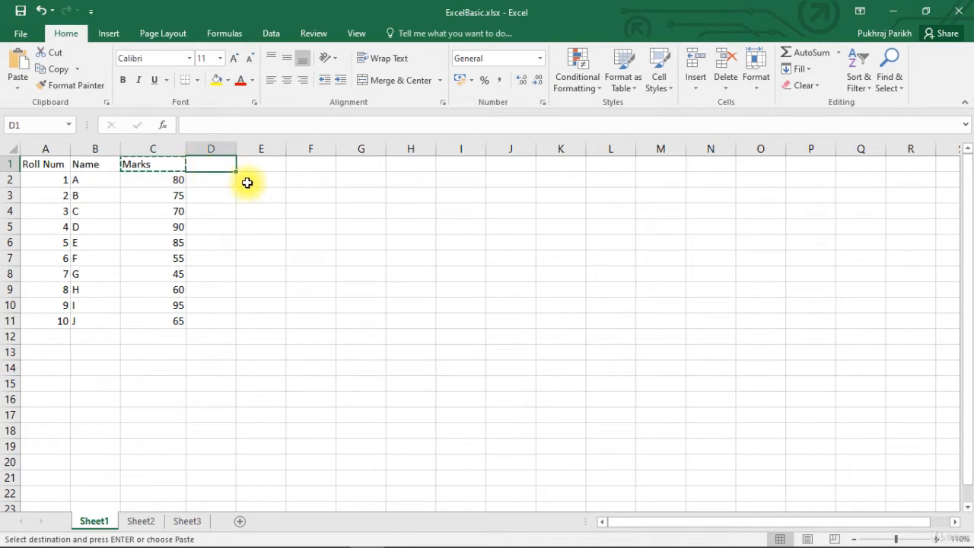
pyautogui.click(12, 70)
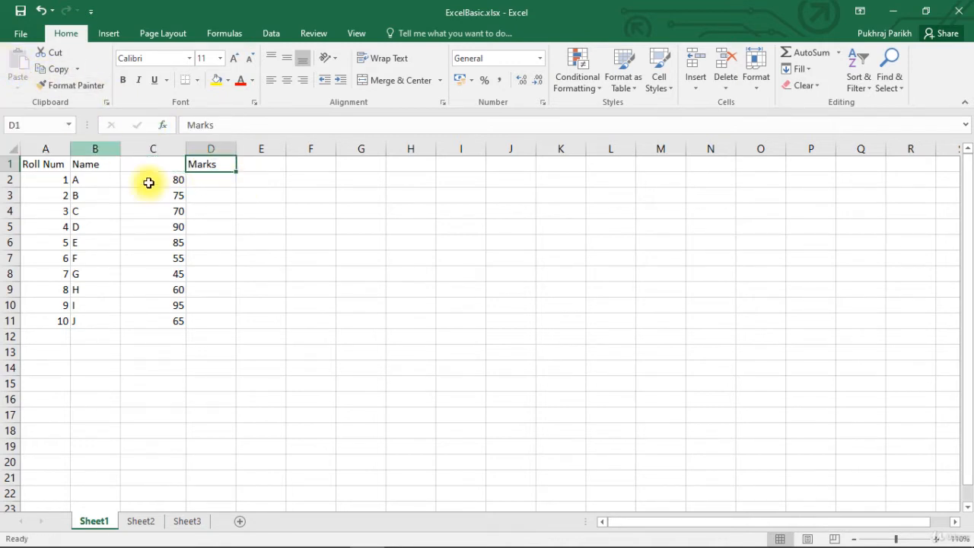
pyautogui.click(236, 238)
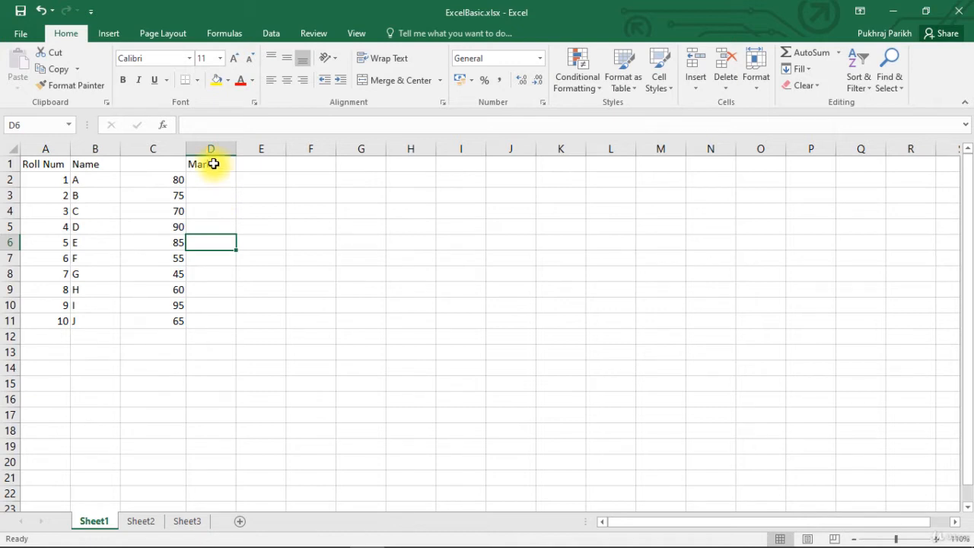
# Cut the Marks header from D1 and paste it back into C1.
pyautogui.click(213, 163)
pyautogui.rightClick(214, 163)
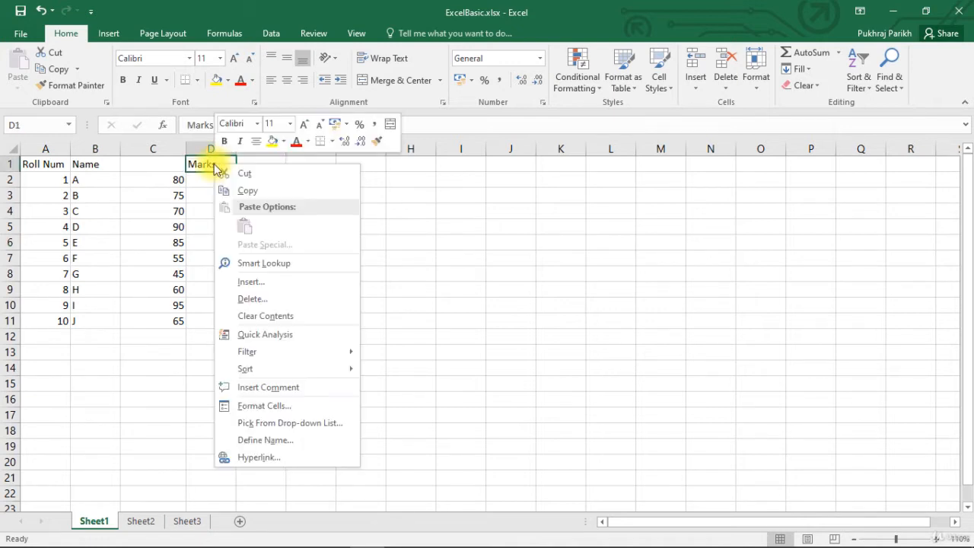
pyautogui.click(243, 176)
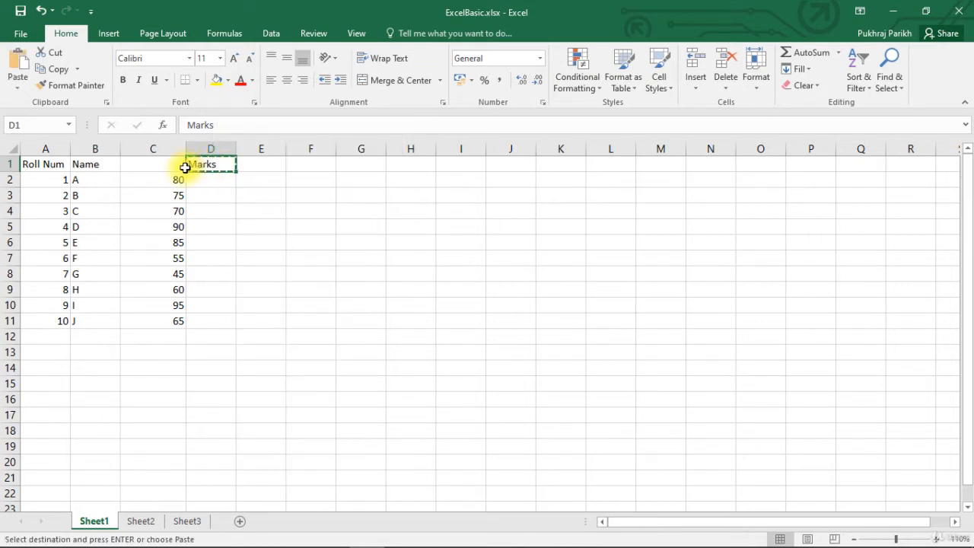
pyautogui.click(149, 167)
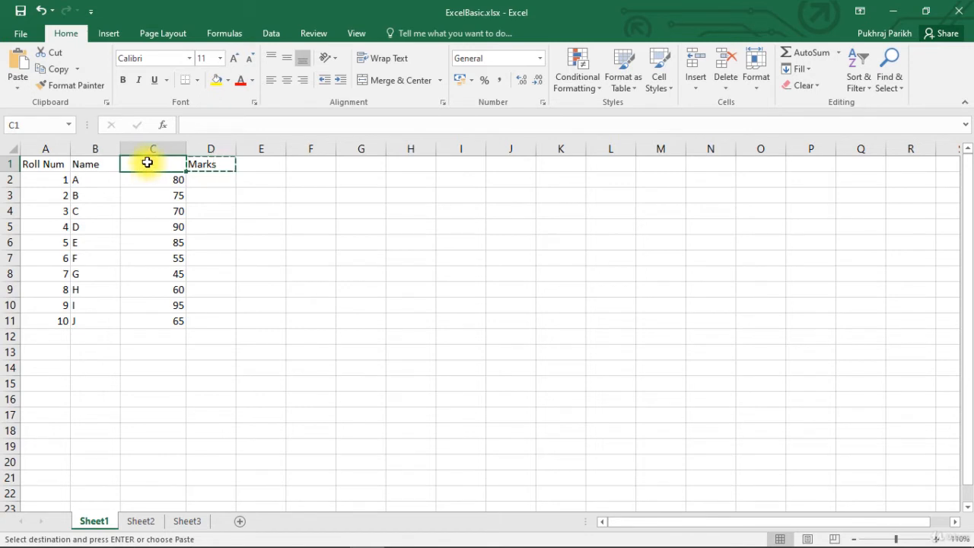
pyautogui.rightClick(147, 163)
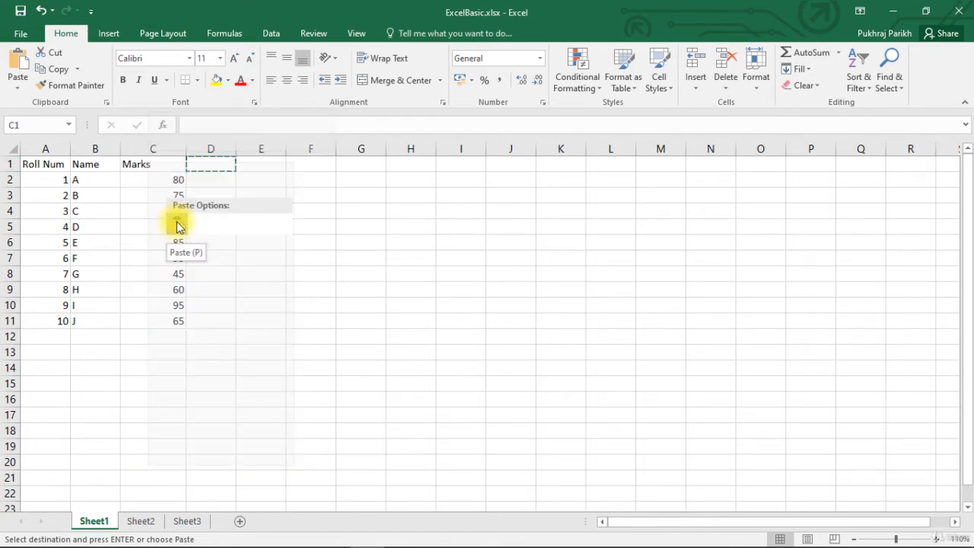
pyautogui.click(177, 227)
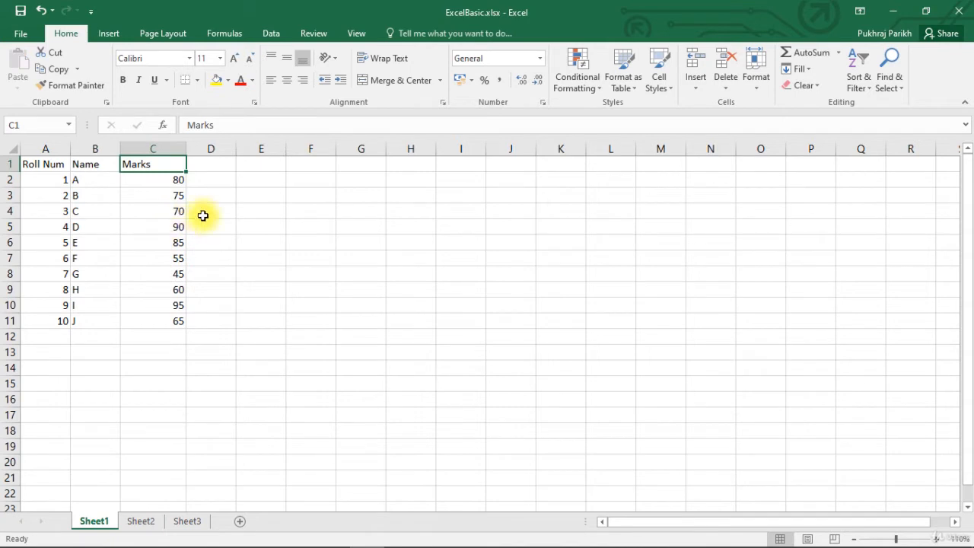
# Move the Marks header from C1 to D1 again using cut and paste.
pyautogui.click(226, 163)
pyautogui.click(169, 165)
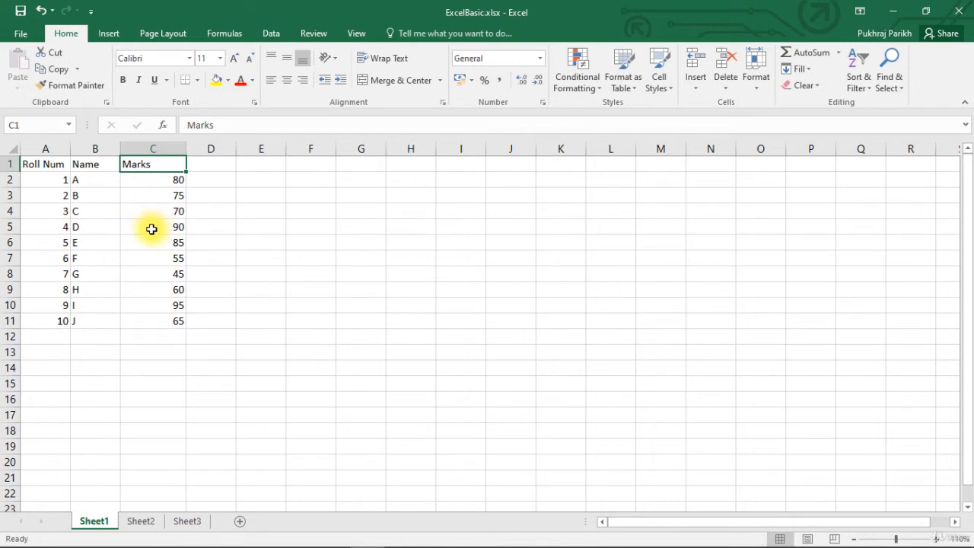
pyautogui.hotkey('ctrl', 'x')
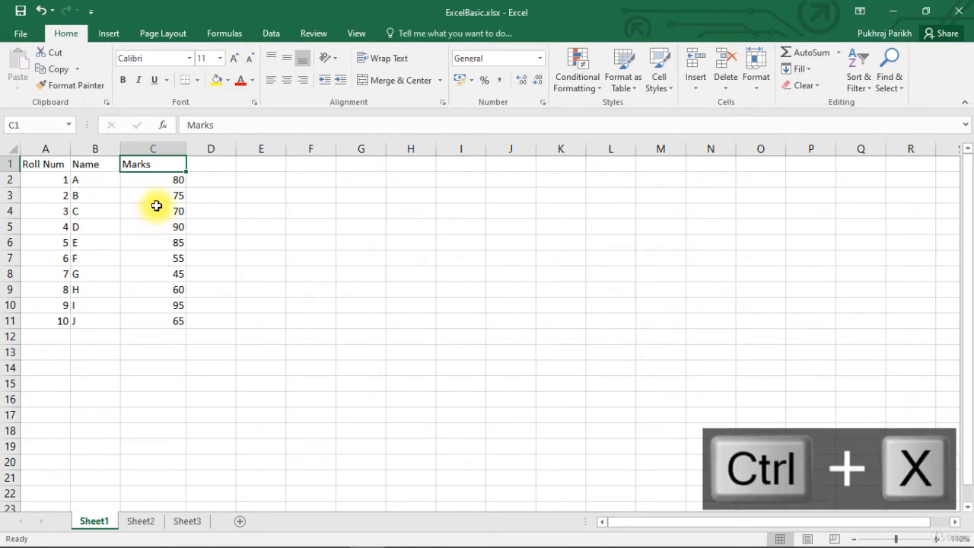
pyautogui.hotkey('ctrl', 'x')
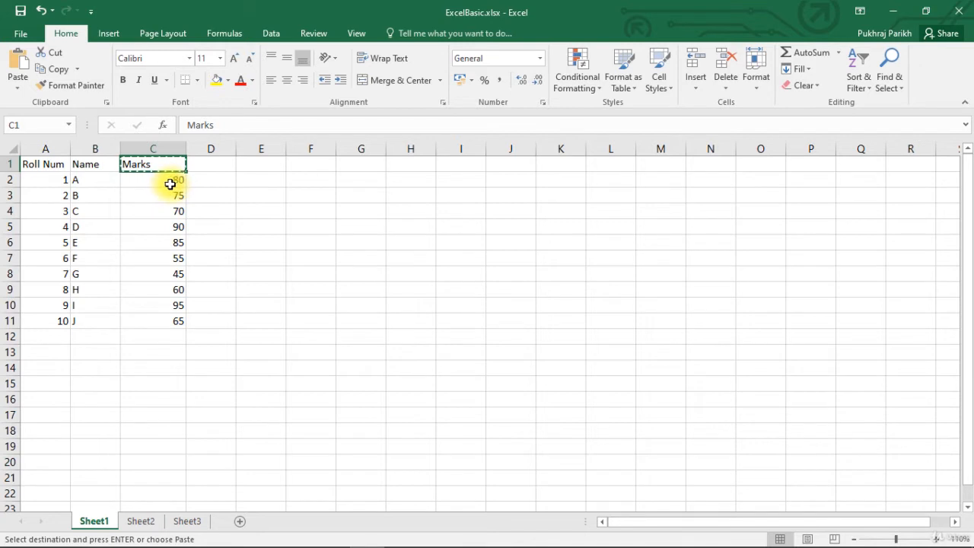
pyautogui.click(206, 168)
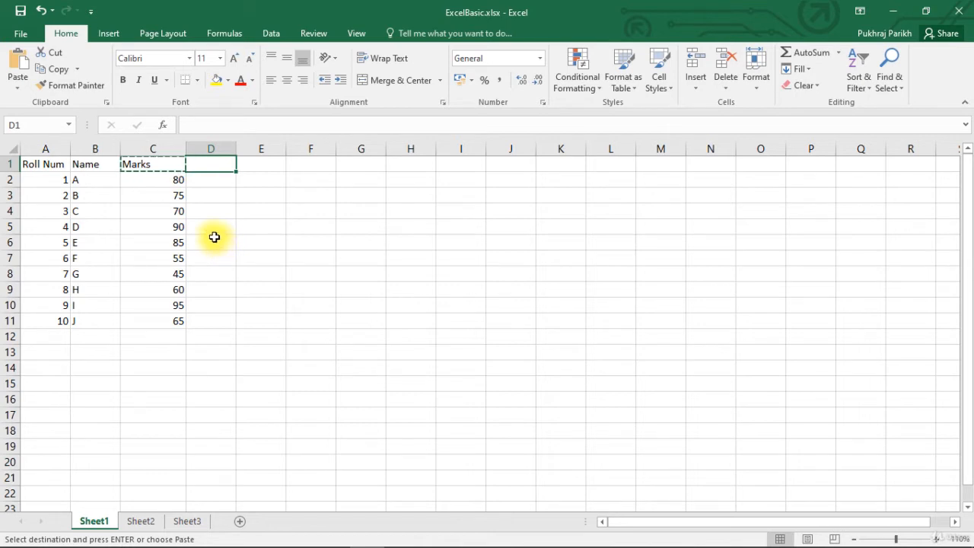
pyautogui.hotkey('ctrl', 'v')
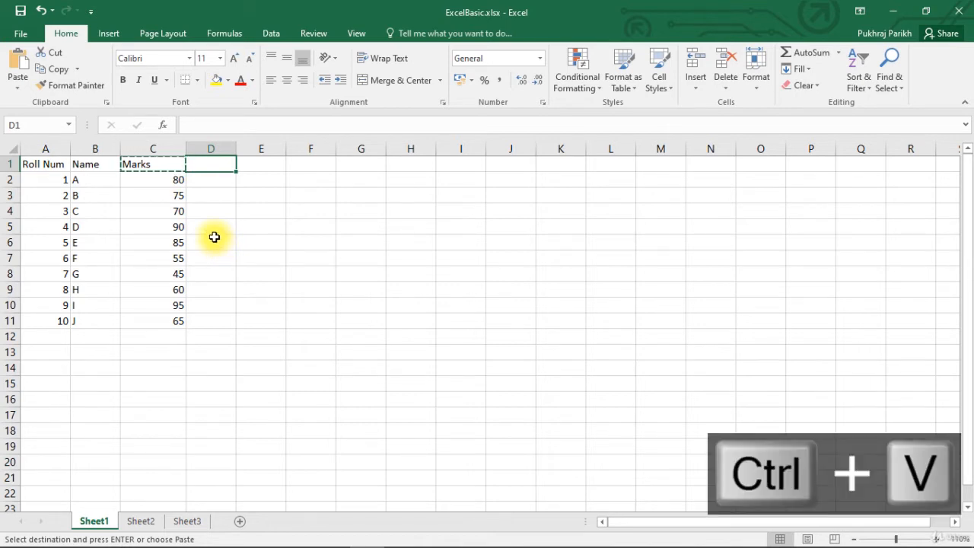
pyautogui.hotkey('ctrl', 'v')
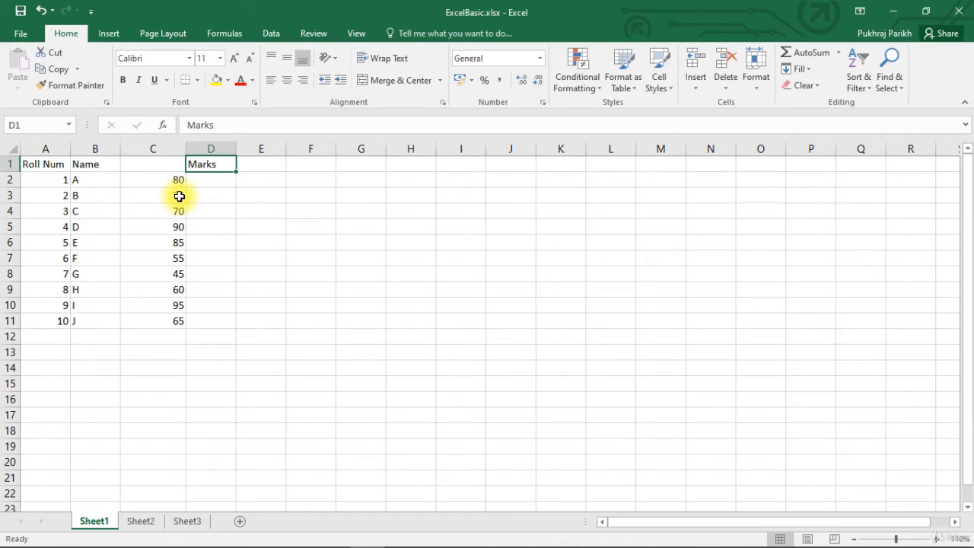
# Move the Marks header from D1 back to C1 with cut and paste, and select C3 below it.
pyautogui.hotkey('ctrl', 'x')
pyautogui.click(156, 163)
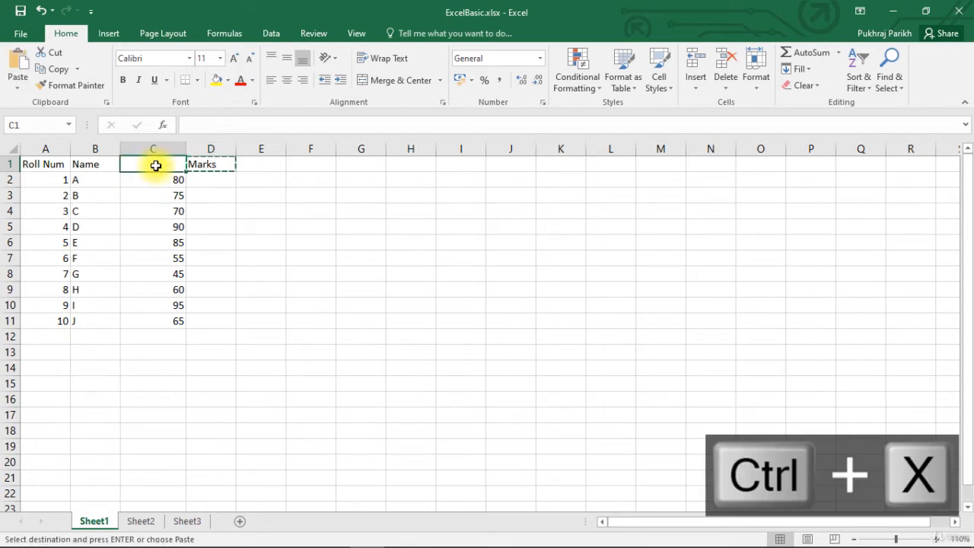
pyautogui.hotkey('ctrl', 'v')
pyautogui.click(164, 183)
pyautogui.click(163, 197)
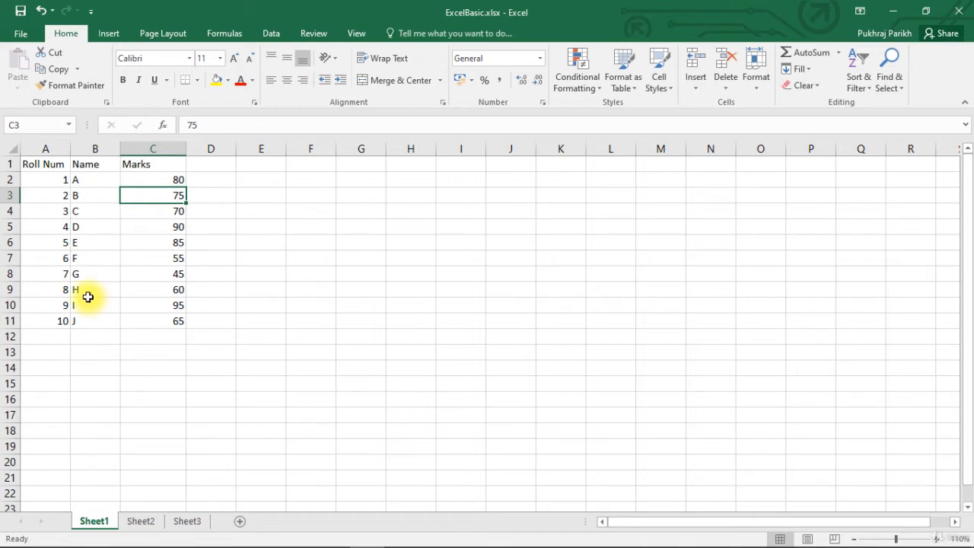
# Copy the entry J from B11 and paste it into B12.
pyautogui.click(85, 317)
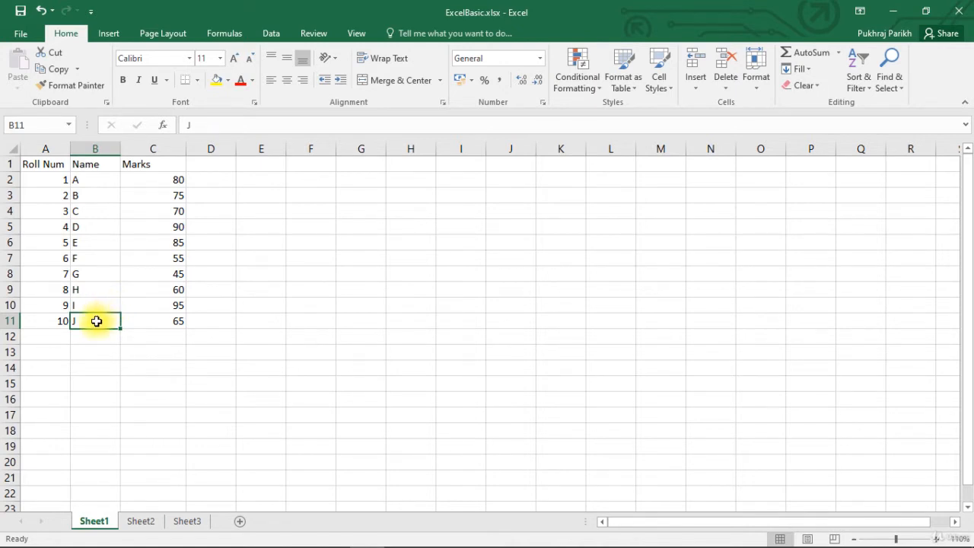
pyautogui.click(44, 88)
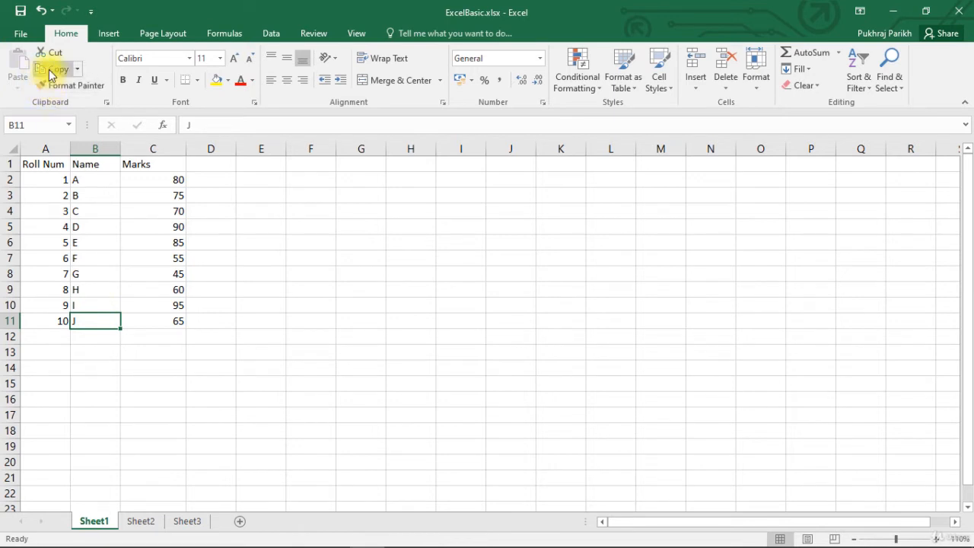
pyautogui.click(48, 70)
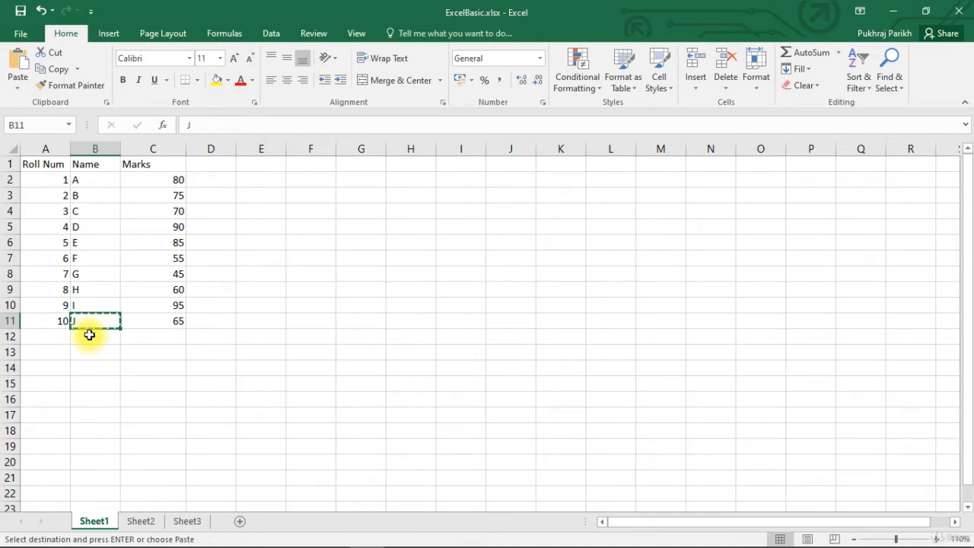
pyautogui.click(89, 335)
pyautogui.click(17, 64)
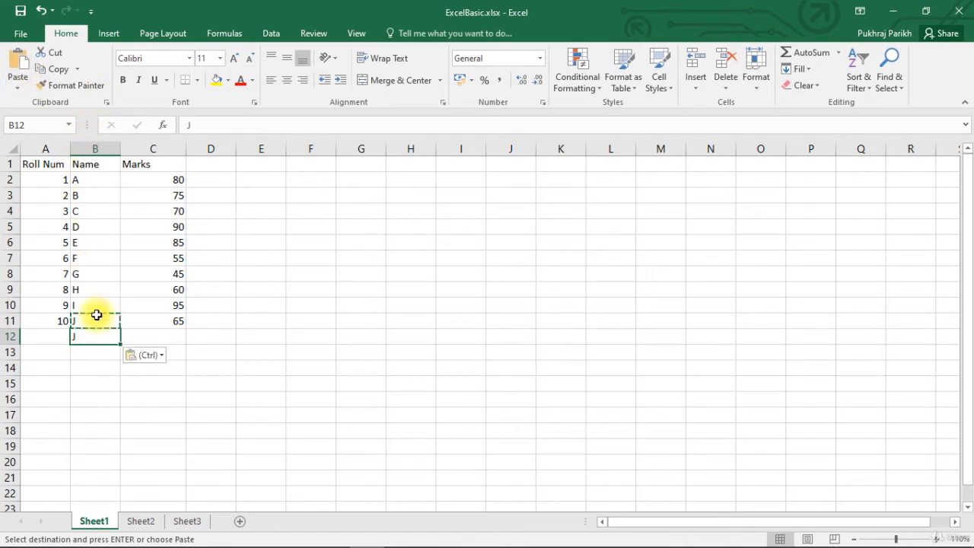
# Paste the copied entry J into cells B13, B14, B15 and B16, one cell at a time.
pyautogui.press('Down')
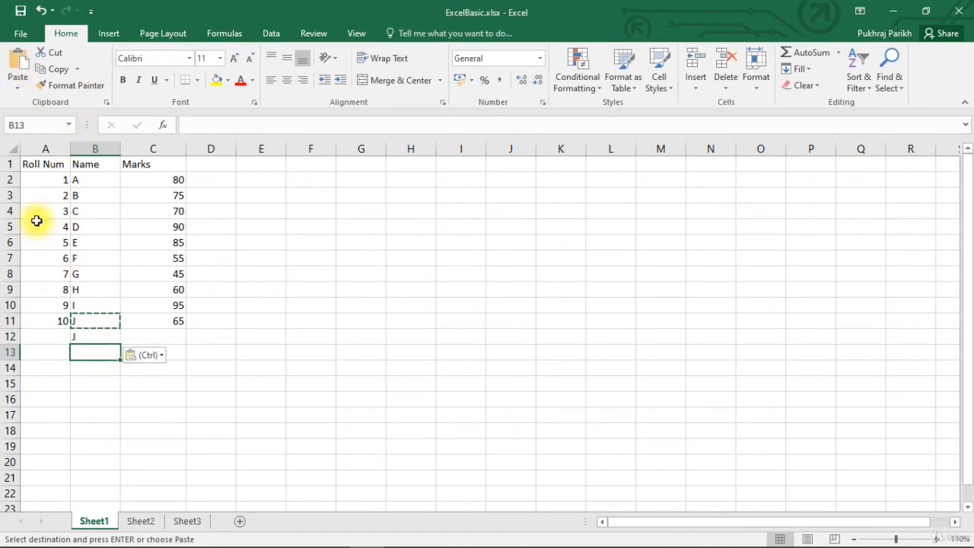
pyautogui.click(14, 52)
pyautogui.click(88, 368)
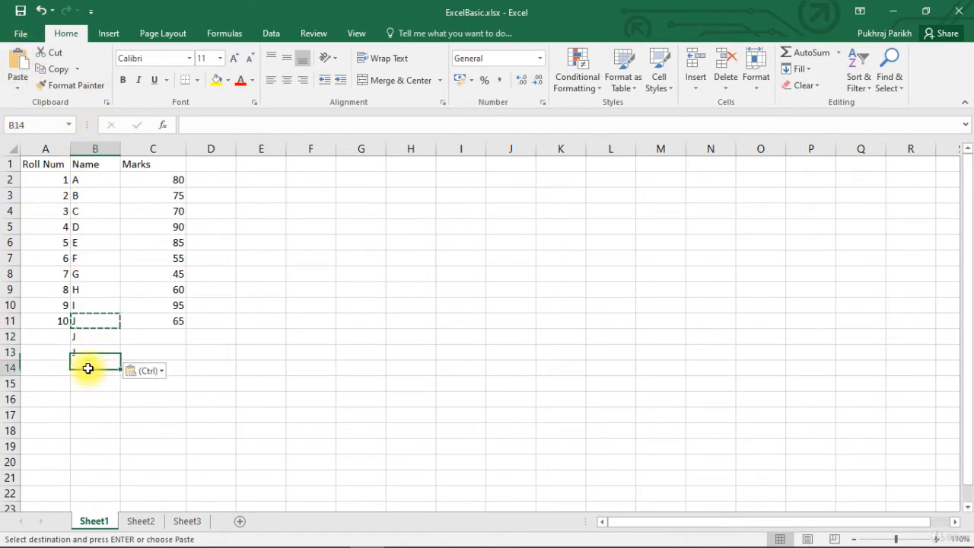
pyautogui.click(13, 63)
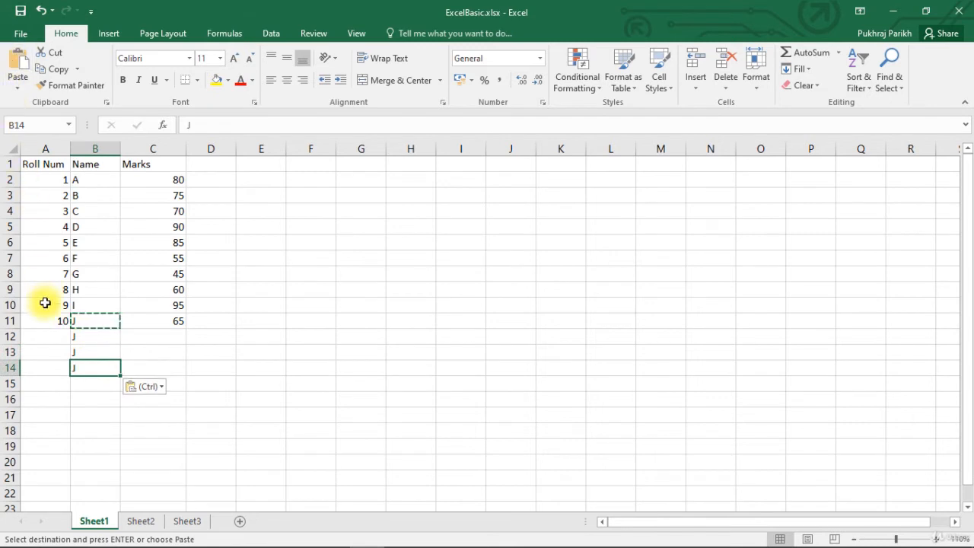
pyautogui.click(86, 384)
pyautogui.click(17, 62)
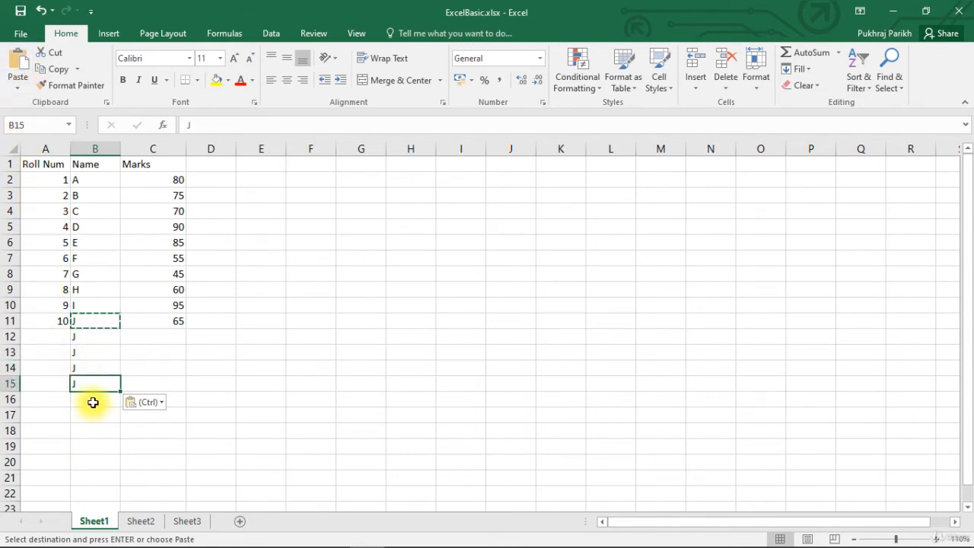
pyautogui.click(92, 401)
pyautogui.click(17, 62)
pyautogui.click(152, 383)
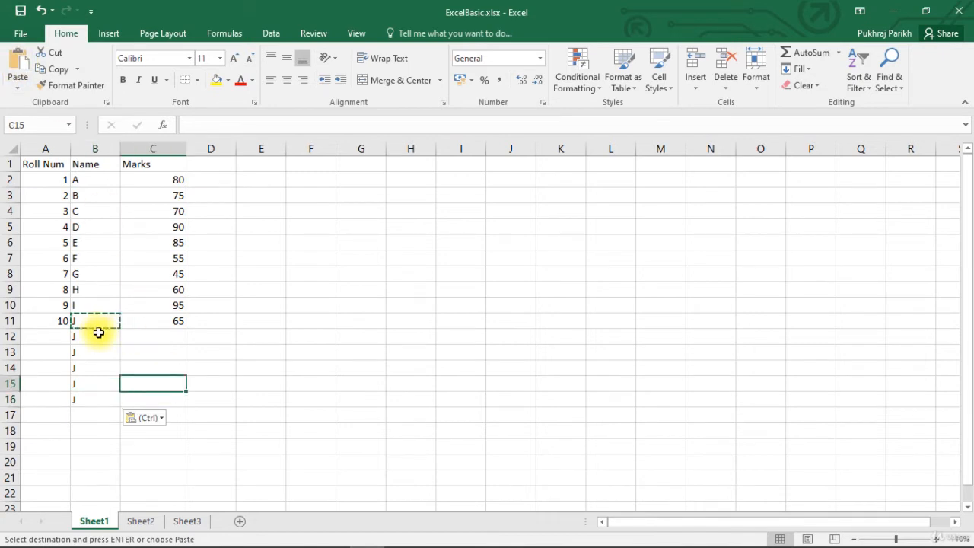
pyautogui.click(98, 336)
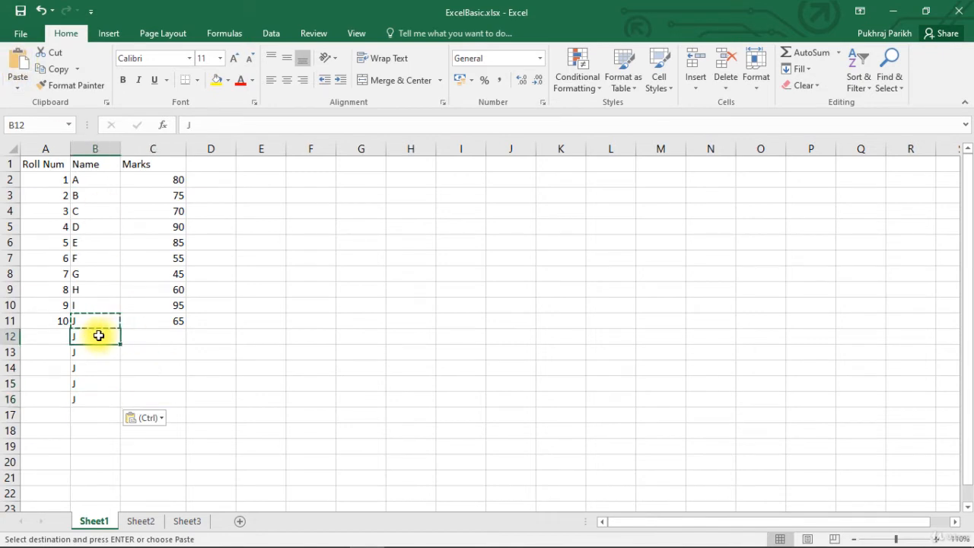
pyautogui.click(103, 321)
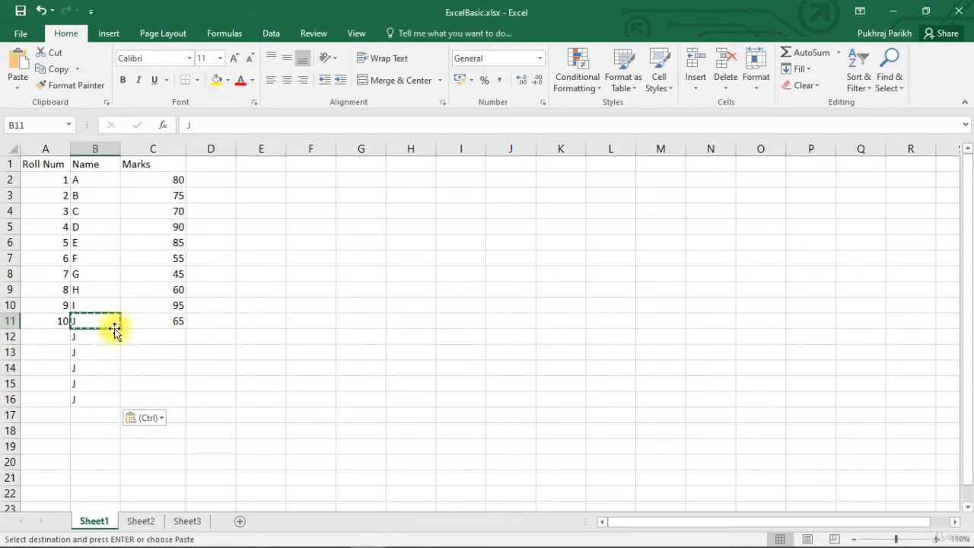
# Copy the mark 65 from C11 and paste it into C12.
pyautogui.click(157, 323)
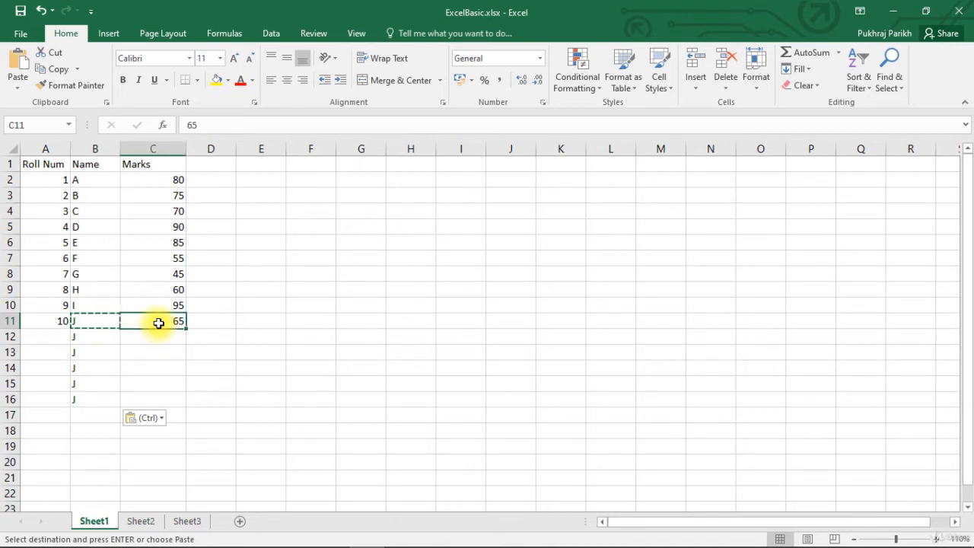
pyautogui.rightClick(158, 322)
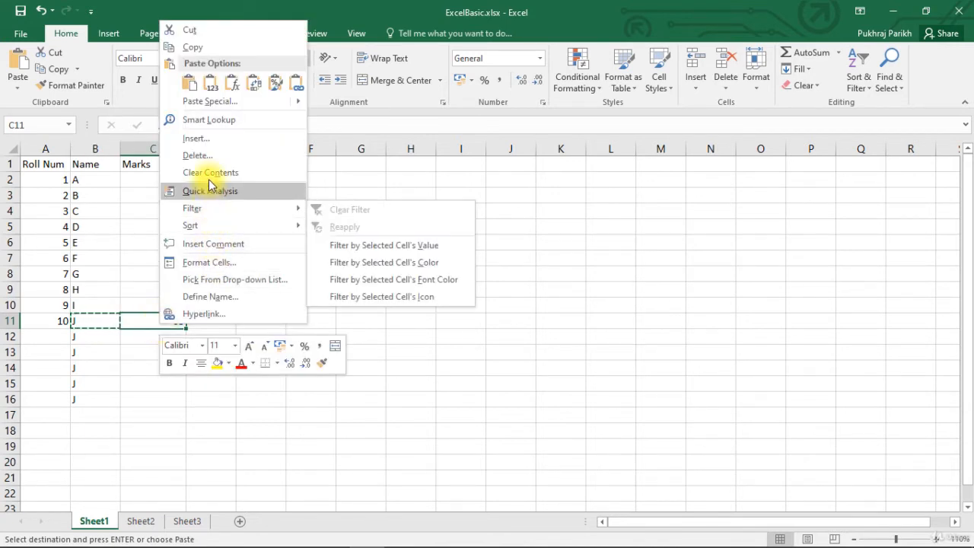
pyautogui.click(212, 49)
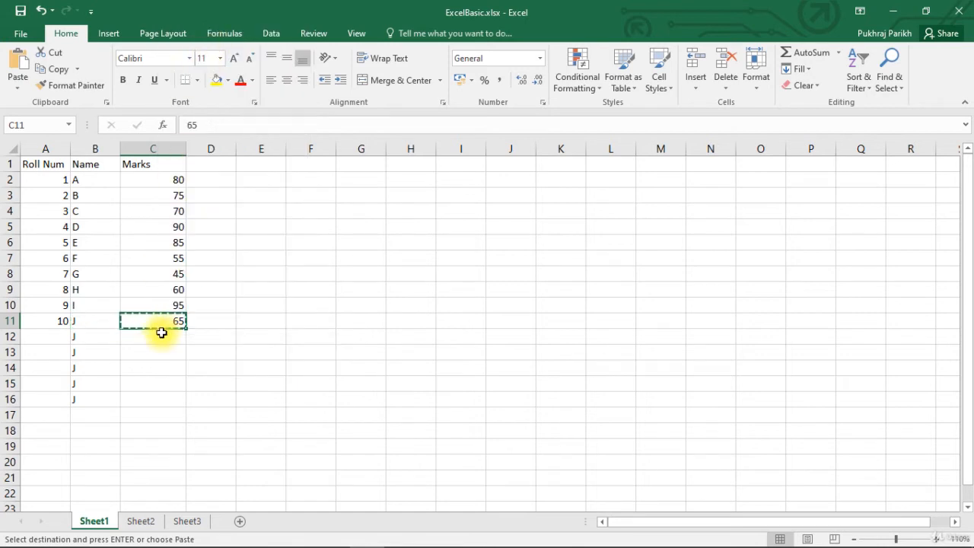
pyautogui.rightClick(161, 332)
pyautogui.click(185, 98)
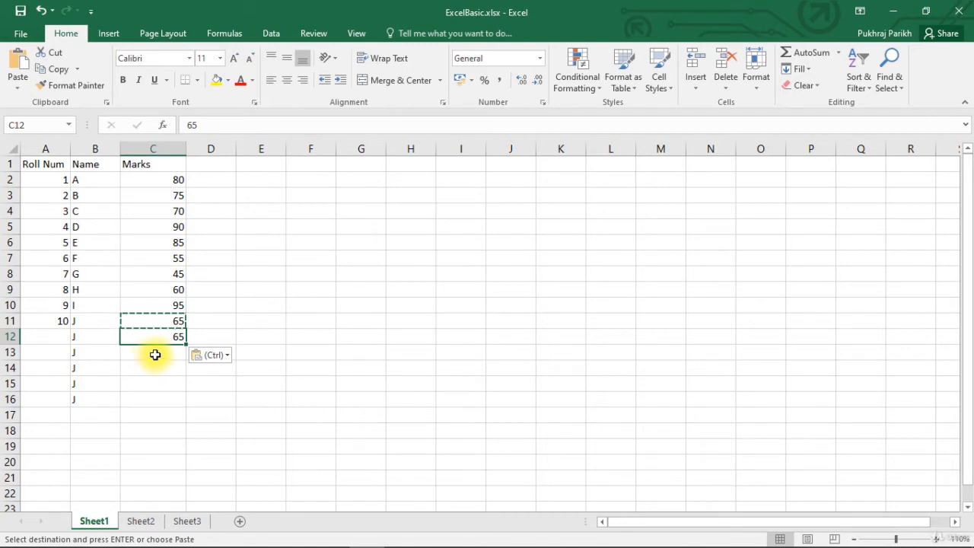
# Copy the roll number 10 from A11 and paste it into A12.
pyautogui.moveTo(175, 320)
pyautogui.mouseDown()
pyautogui.moveTo(206, 321)
pyautogui.moveTo(137, 325)
pyautogui.moveTo(166, 325)
pyautogui.mouseUp()
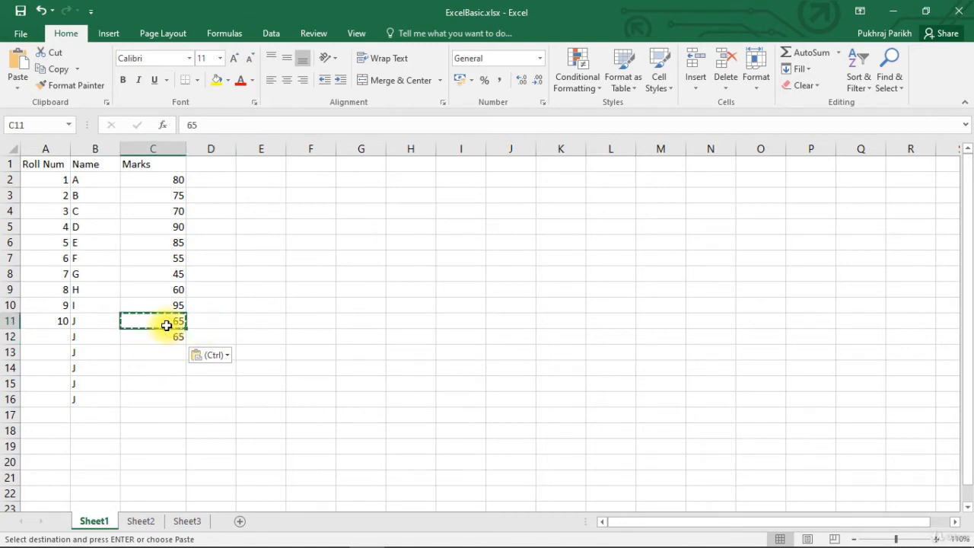
pyautogui.hotkey('ctrl', 'c')
pyautogui.click(65, 320)
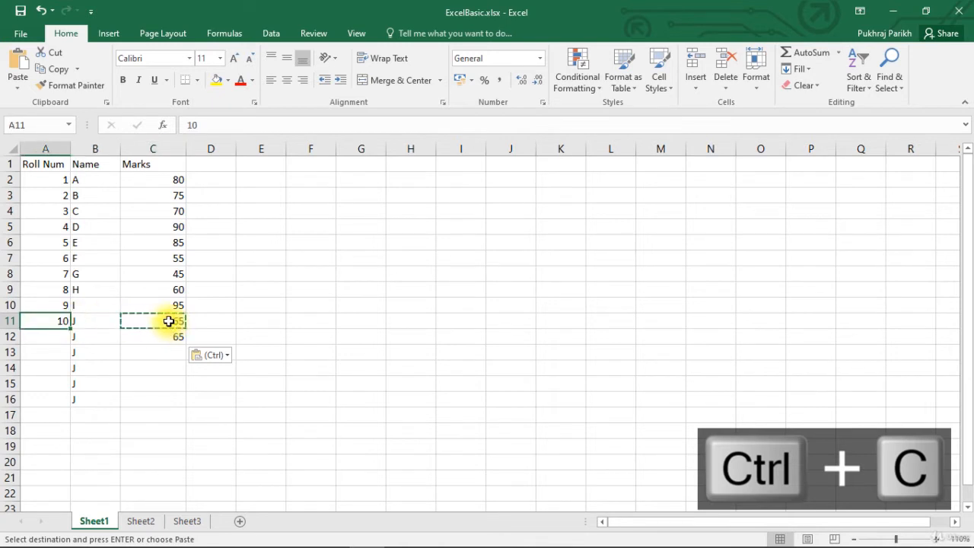
pyautogui.press('Escape')
pyautogui.hotkey('ctrl', 'c')
pyautogui.click(42, 340)
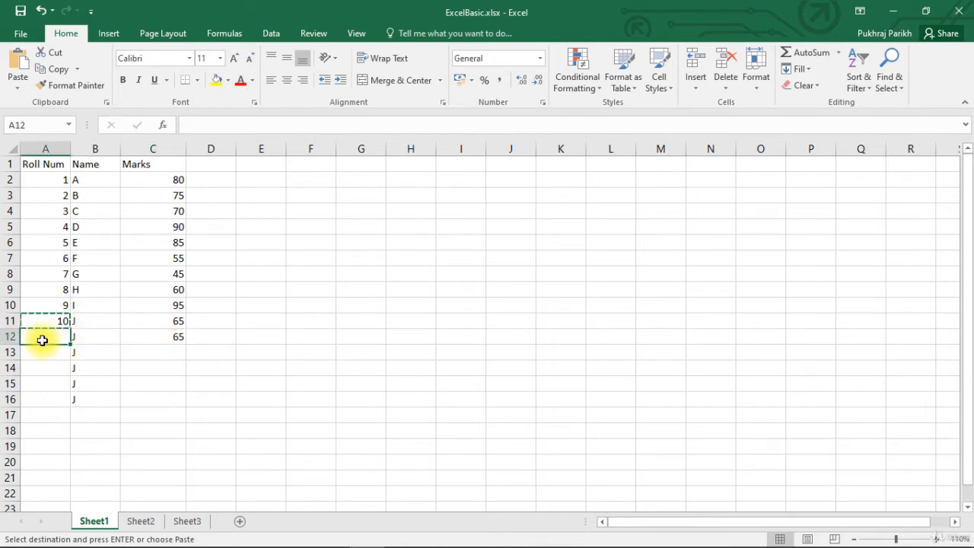
pyautogui.hotkey('ctrl', 'v')
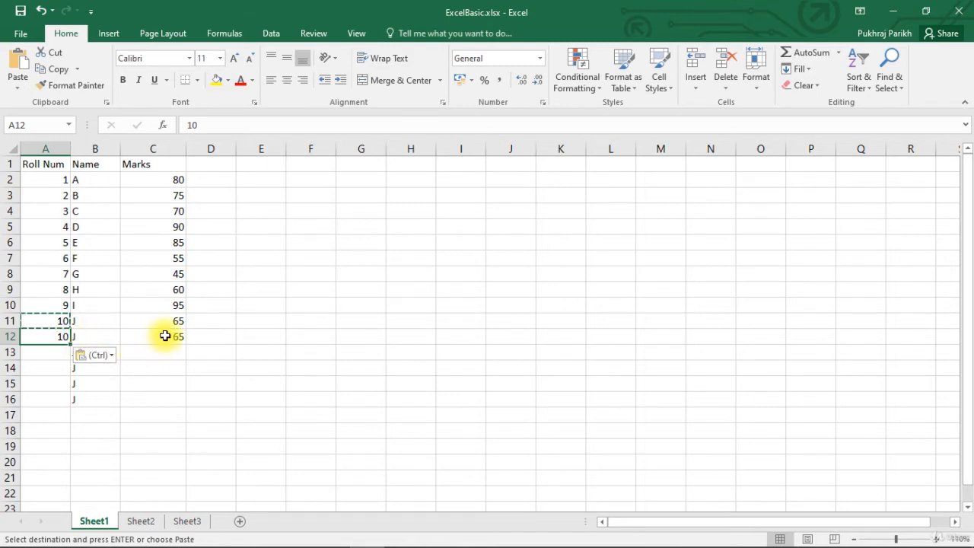
# Copy the mark 65 from C12 and paste it into each cell from C13 down to C16.
pyautogui.click(164, 335)
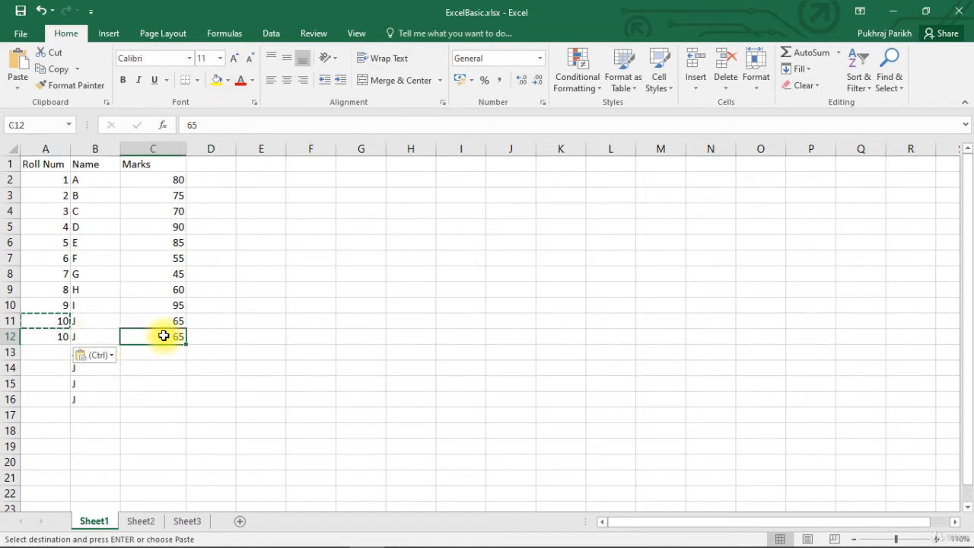
pyautogui.hotkey('ctrl', 'c')
pyautogui.click(164, 351)
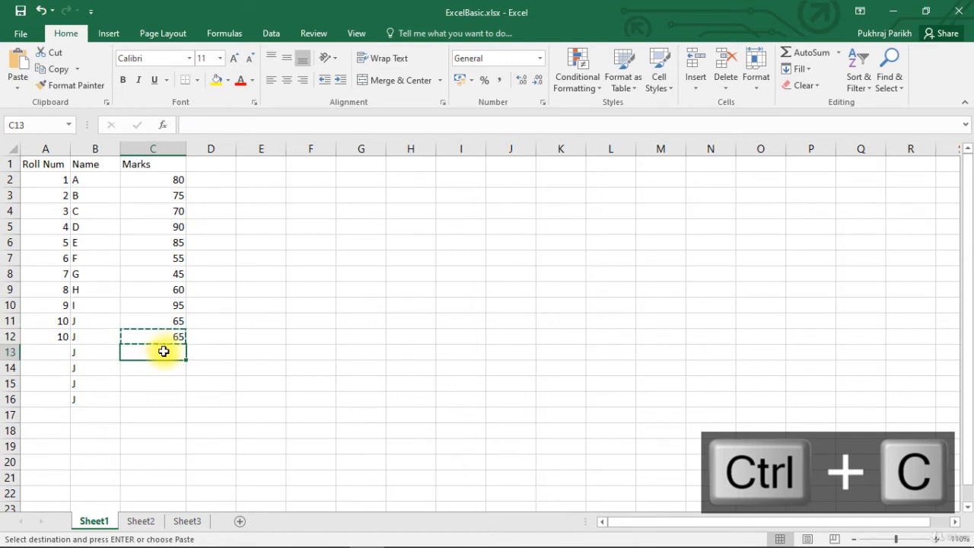
pyautogui.hotkey('ctrl', 'v')
pyautogui.click(157, 370)
pyautogui.hotkey('ctrl', 'v')
pyautogui.click(156, 386)
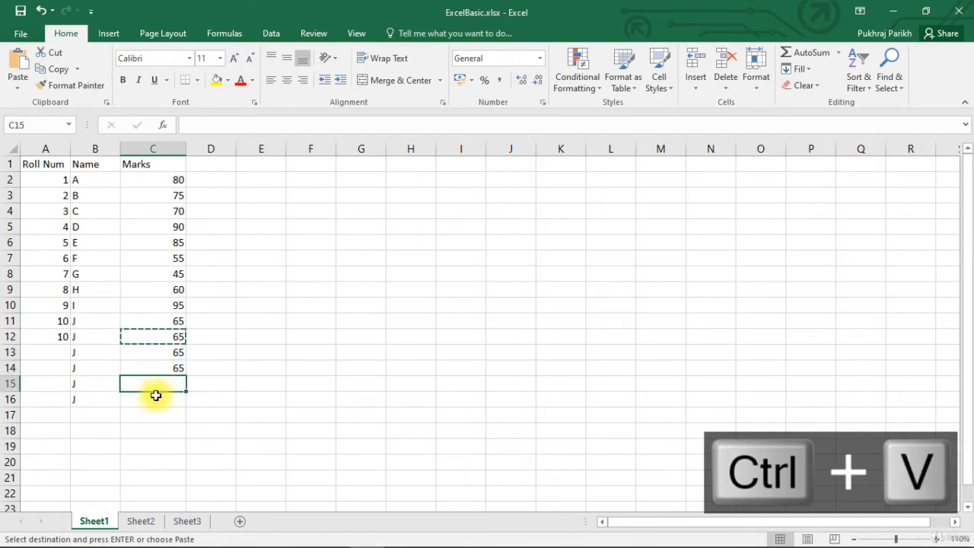
pyautogui.hotkey('ctrl', 'v')
pyautogui.click(152, 398)
pyautogui.hotkey('ctrl', 'v')
# Copy the roll number 10 from A12 and paste it into each cell from A13 down to A16.
pyautogui.click(50, 339)
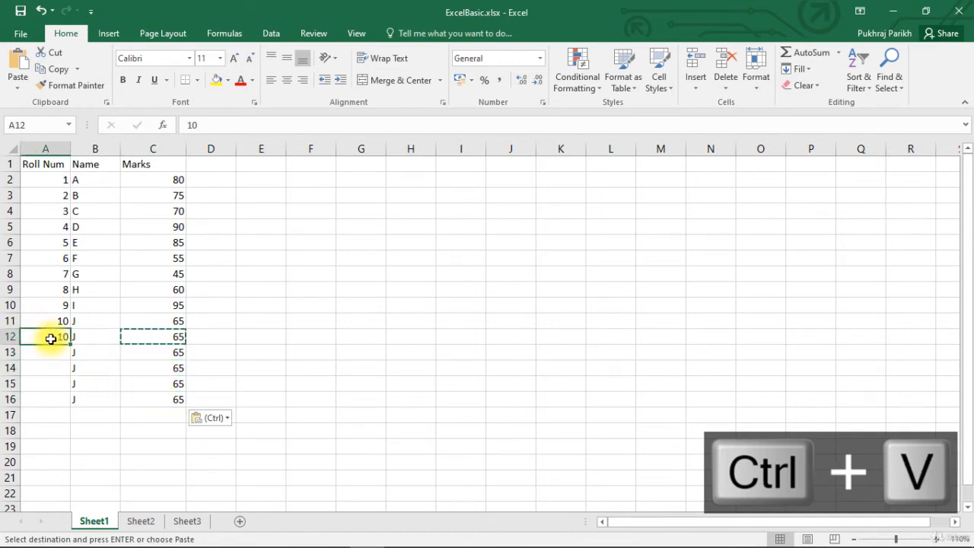
pyautogui.hotkey('ctrl', 'c')
pyautogui.click(48, 353)
pyautogui.hotkey('ctrl', 'v')
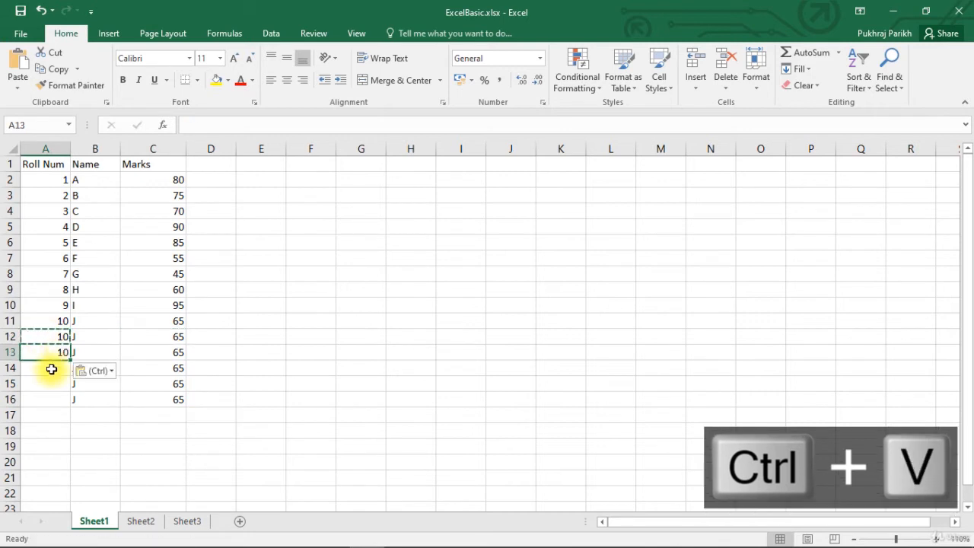
pyautogui.click(49, 369)
pyautogui.hotkey('ctrl', 'v')
pyautogui.click(43, 382)
pyautogui.hotkey('ctrl', 'v')
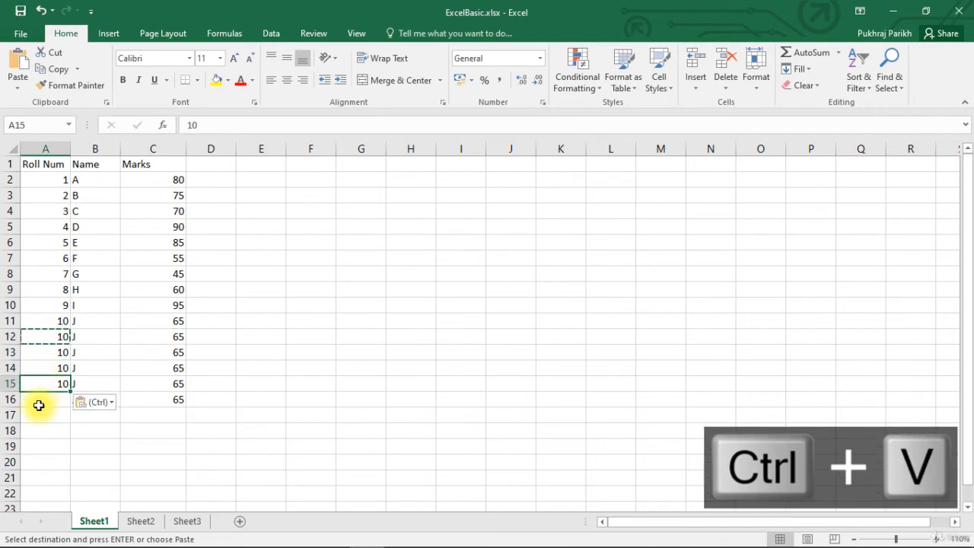
pyautogui.click(39, 403)
pyautogui.hotkey('ctrl', 'v')
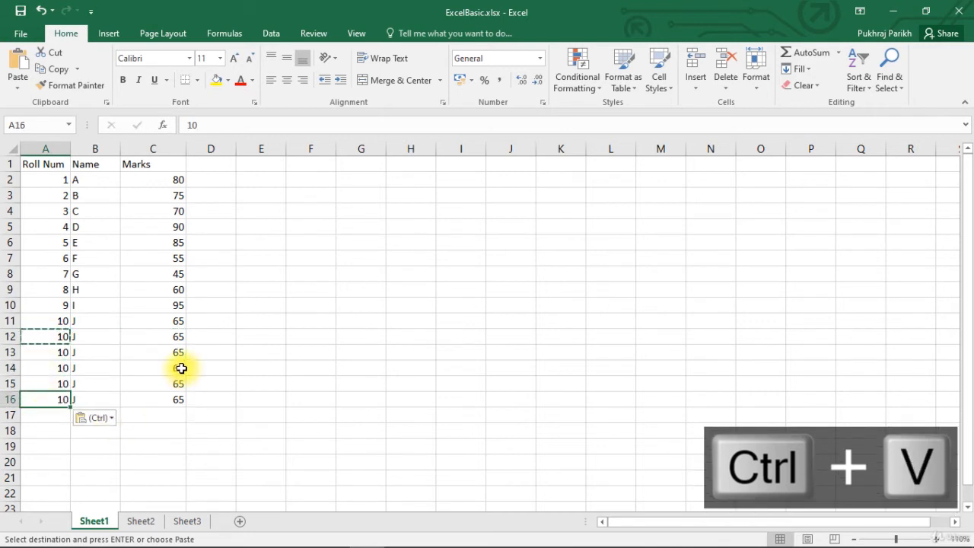
pyautogui.click(180, 368)
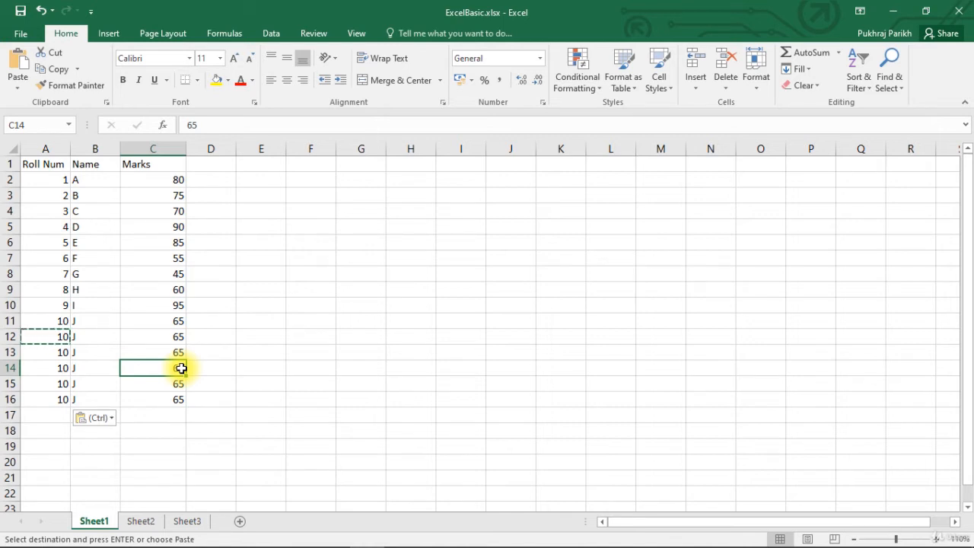
# Cut the whole marks table A1:C16 and paste it starting at E1.
pyautogui.click(48, 164)
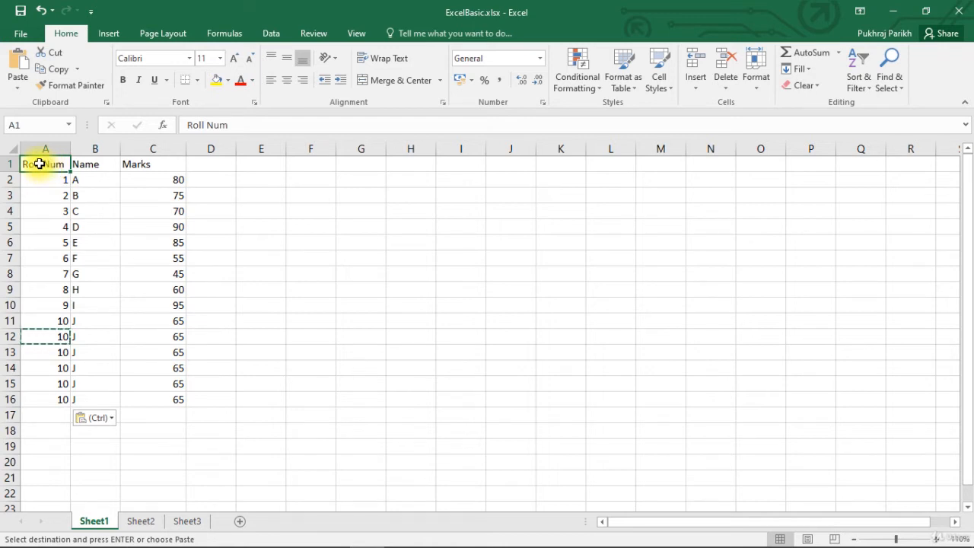
pyautogui.moveTo(41, 163); pyautogui.dragTo(159, 403)
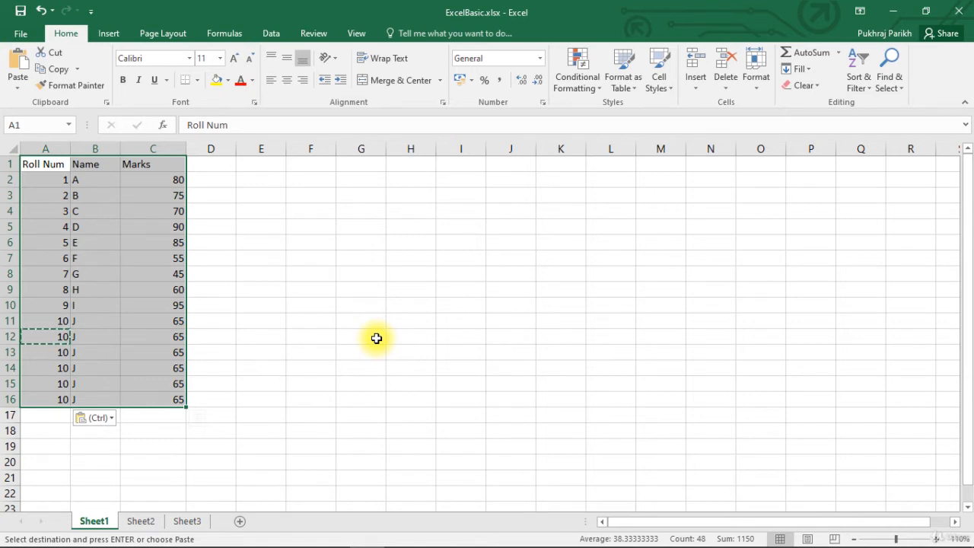
pyautogui.hotkey('ctrl', 'x')
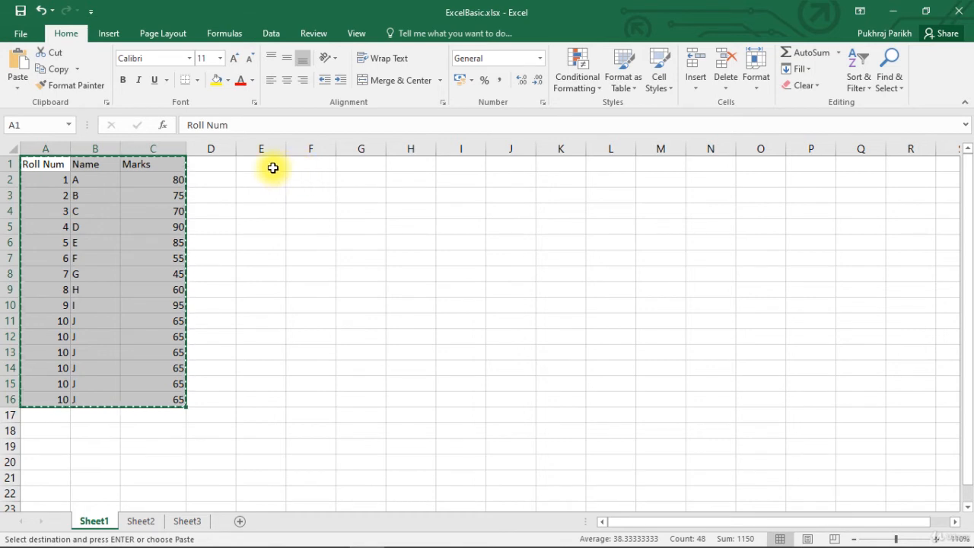
pyautogui.click(273, 168)
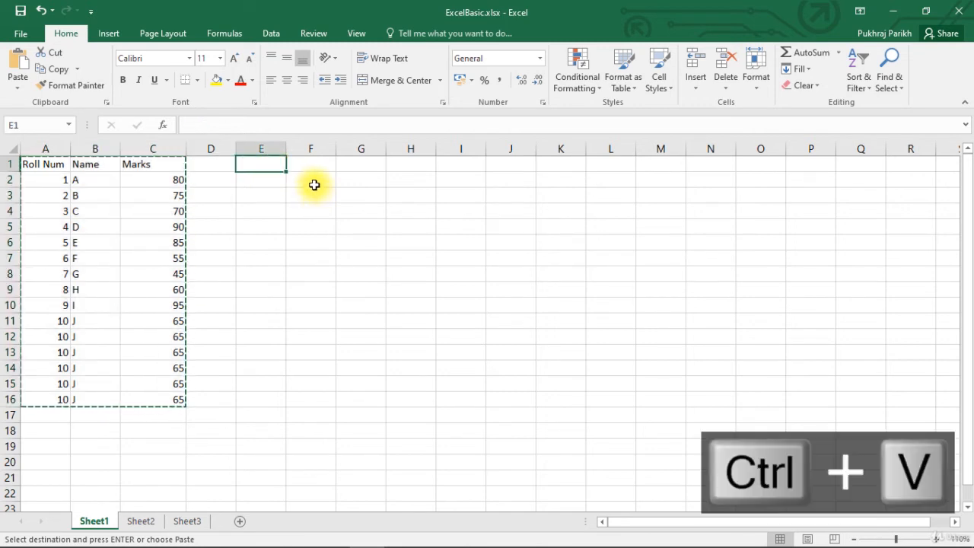
pyautogui.hotkey('ctrl', 'v')
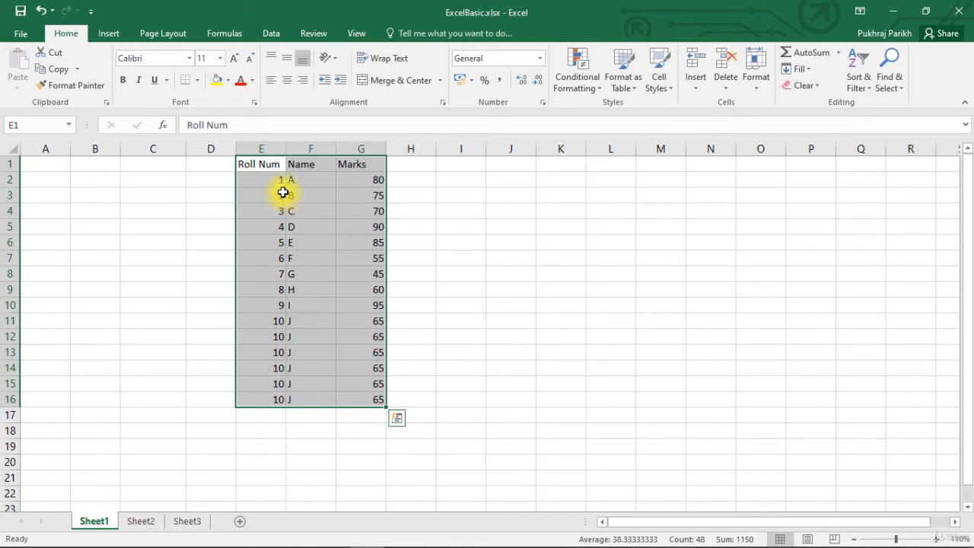
# Copy the table E1:G16, paste it starting at A1, and deselect the pasted range by selecting D2.
pyautogui.click(256, 163)
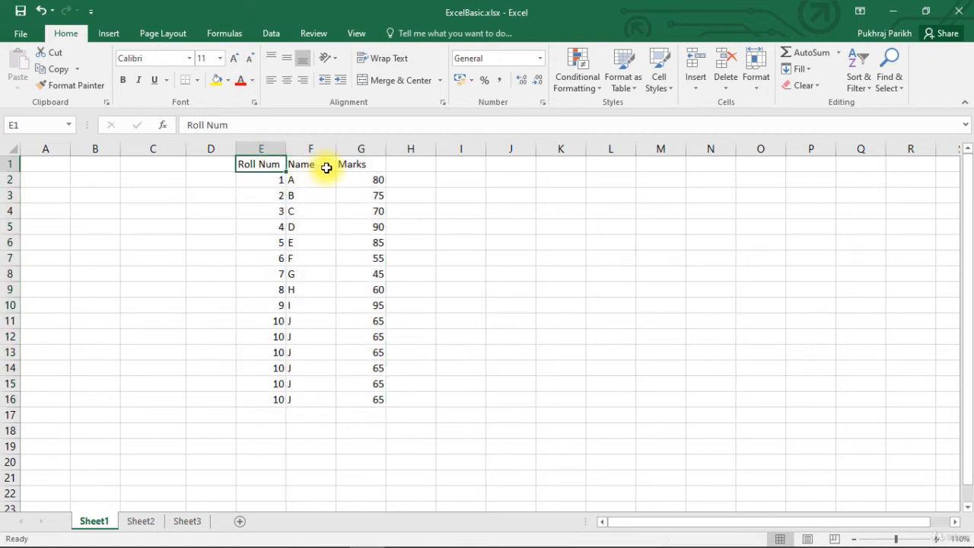
pyautogui.hotkey('ctrl', 'shift', 'Right')
pyautogui.moveTo(267, 168); pyautogui.dragTo(372, 391)
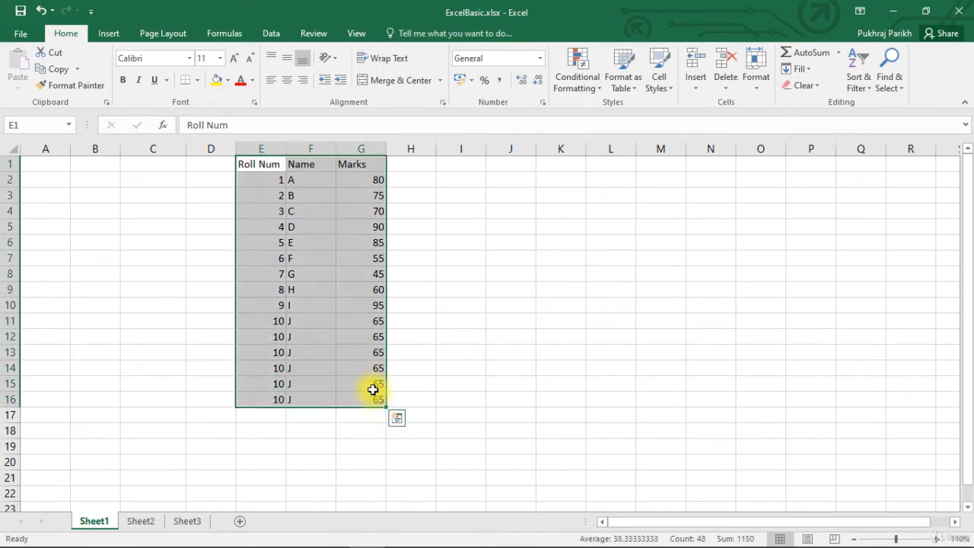
pyautogui.hotkey('ctrl', 'c')
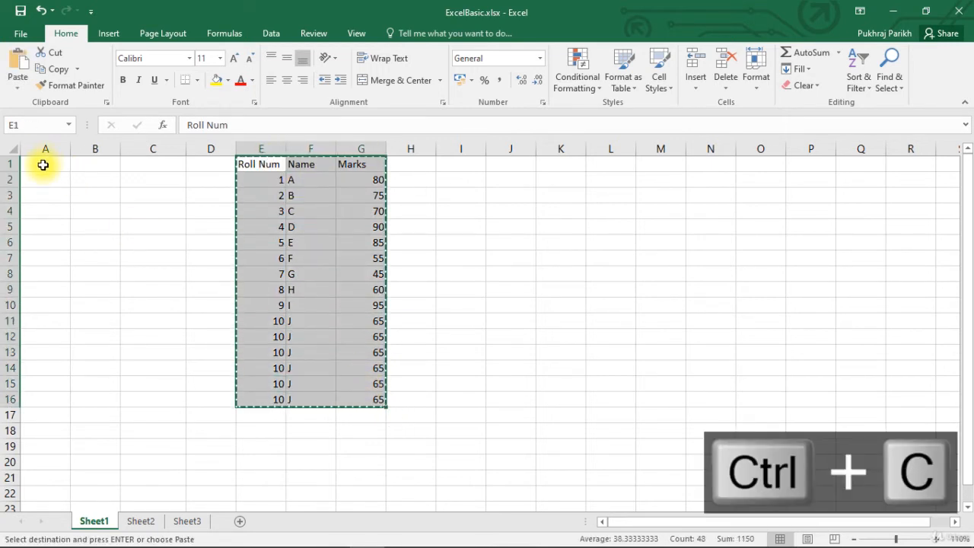
pyautogui.click(43, 165)
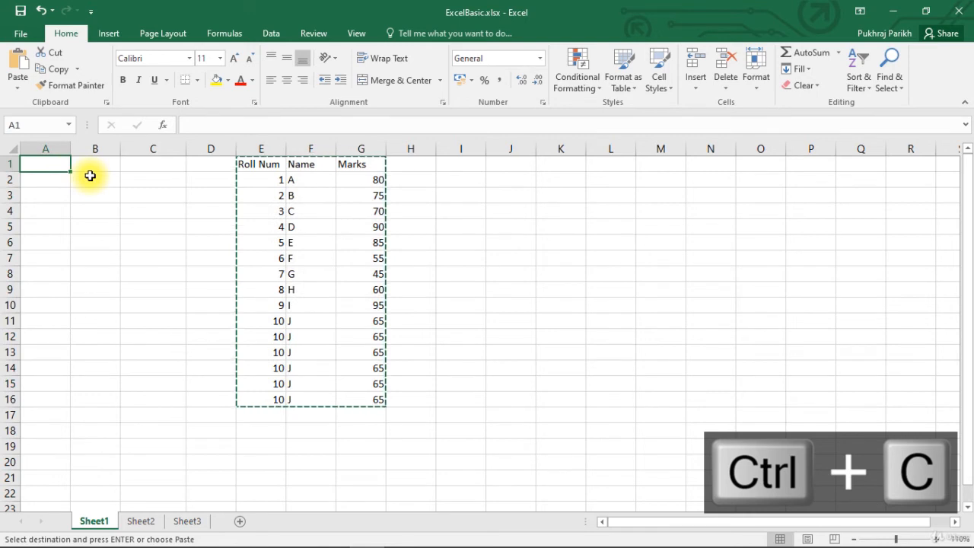
pyautogui.hotkey('ctrl', 'v')
pyautogui.press('ctrl')
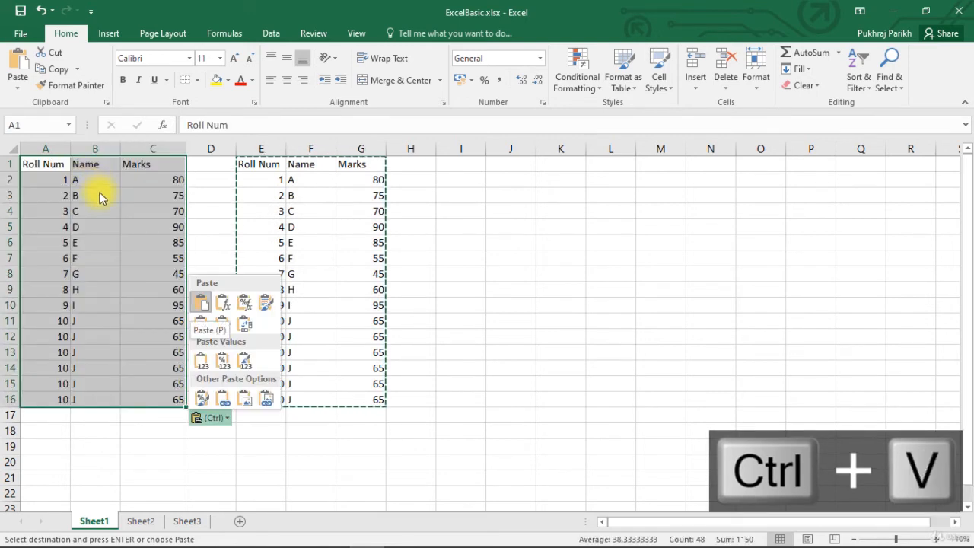
pyautogui.click(192, 180)
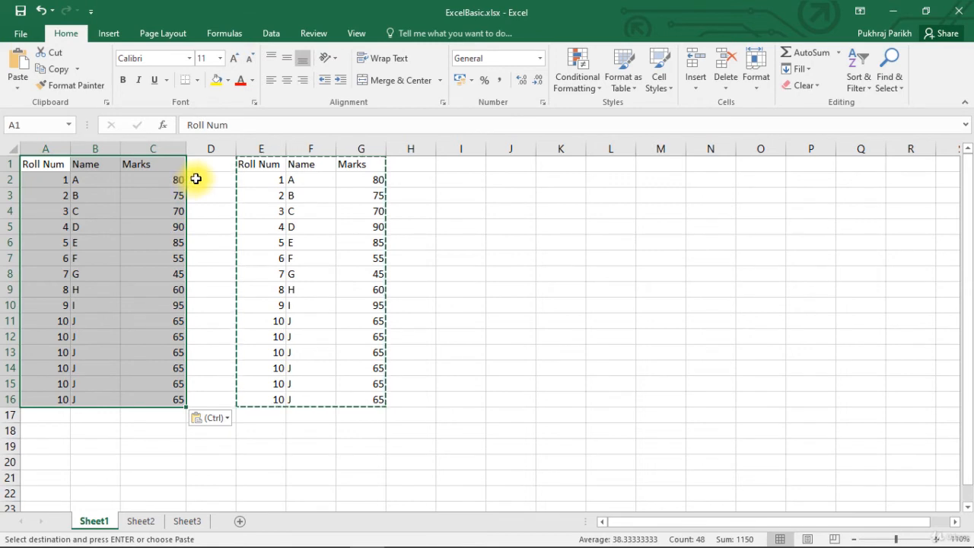
pyautogui.click(196, 179)
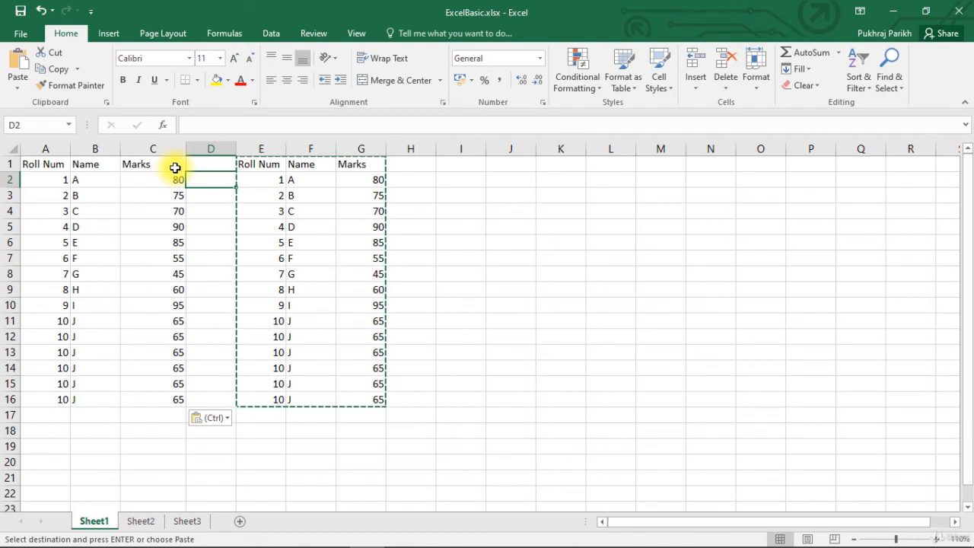
# Delete the contents of the duplicate marks table in E1:G16.
pyautogui.moveTo(261, 164); pyautogui.dragTo(352, 389)
pyautogui.press('Delete')
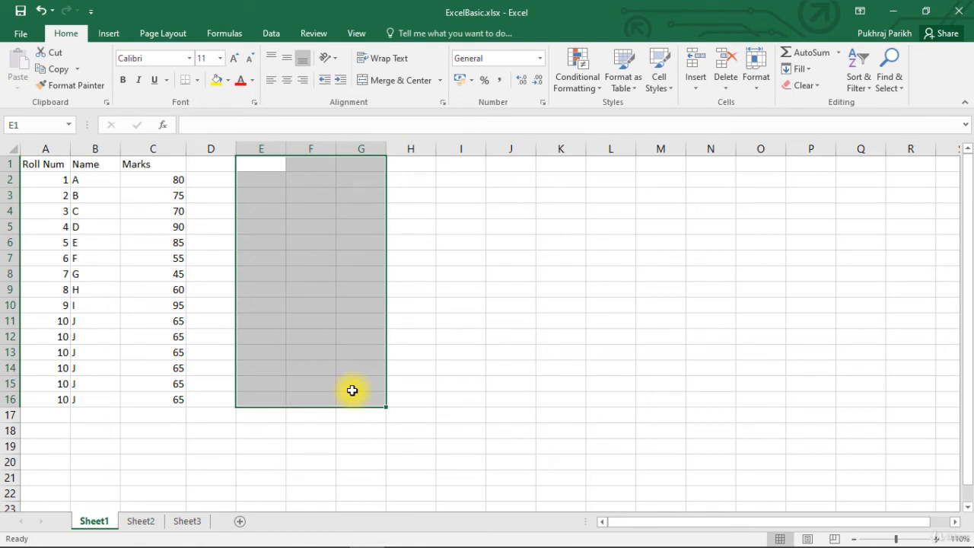
# Select the header cells A1:C1 by extending the selection one cell at a time from A1.
pyautogui.click(44, 162)
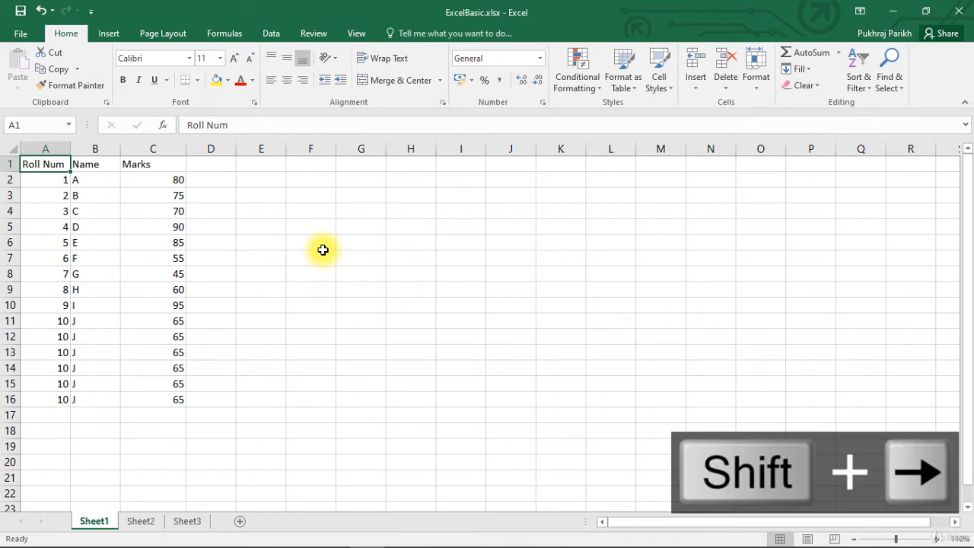
pyautogui.hotkey('shift', 'Right')
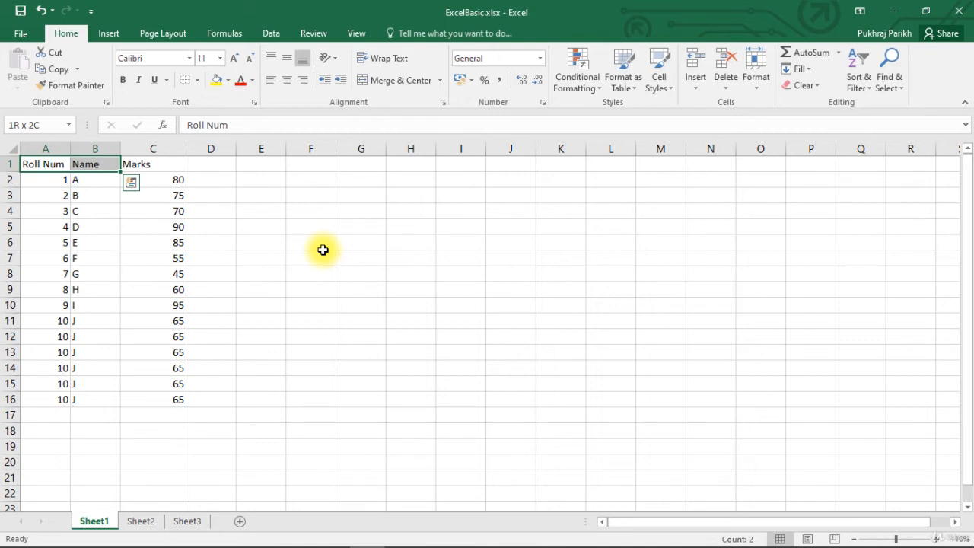
pyautogui.hotkey('shift', 'Right')
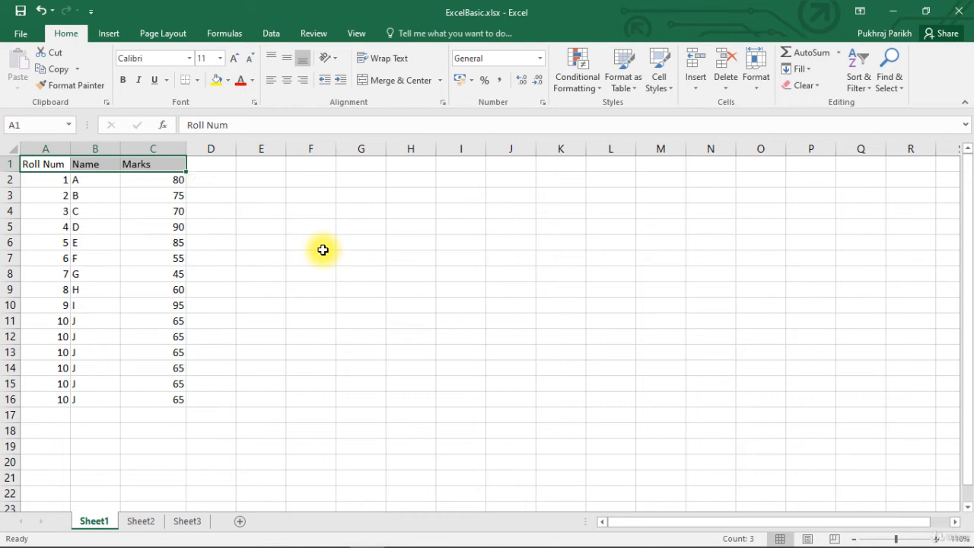
# Cut the whole marks table A1:C16 and paste it starting at F1.
pyautogui.click(43, 165)
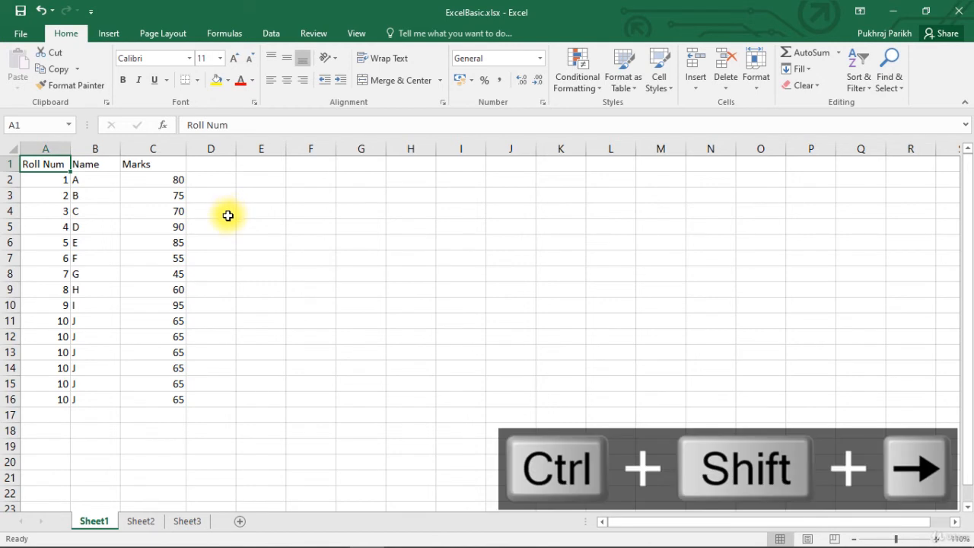
pyautogui.hotkey('ctrl', 'shift', 'Right')
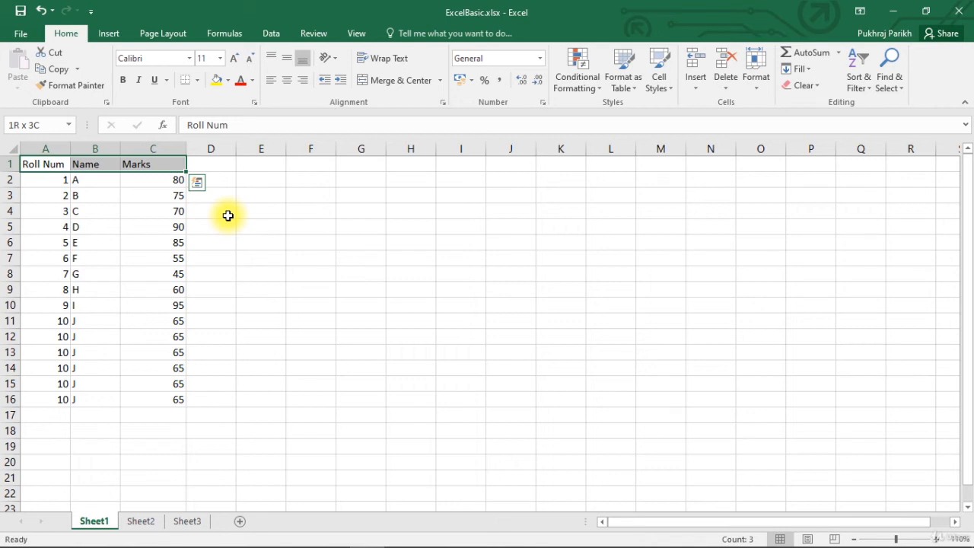
pyautogui.hotkey('shift', 'Down')
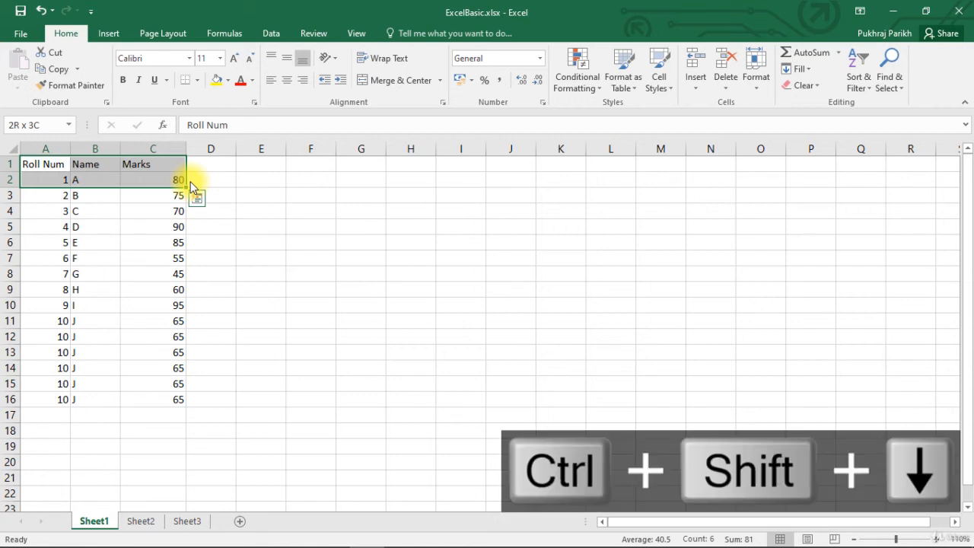
pyautogui.hotkey('ctrl', 'shift', 'Down')
pyautogui.hotkey('ctrl', 'q')
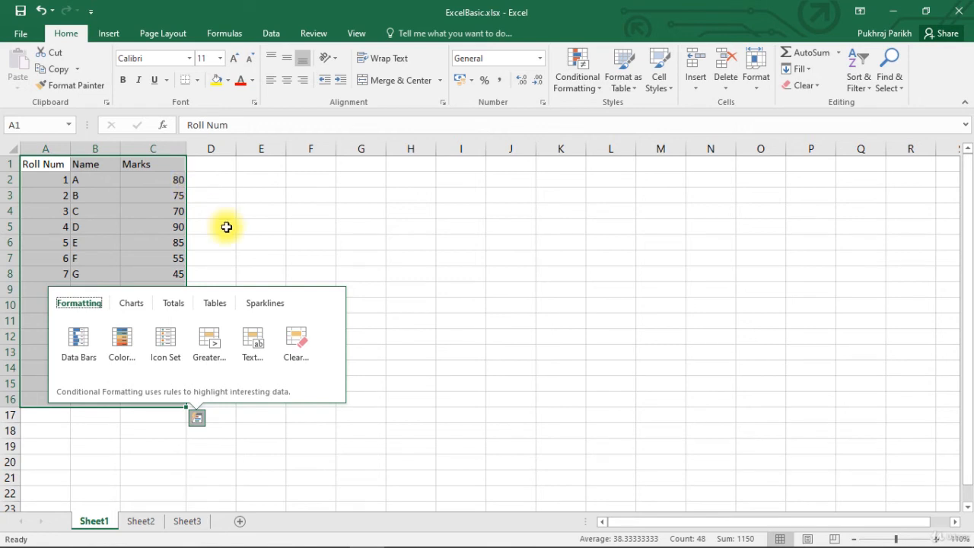
pyautogui.press('Escape')
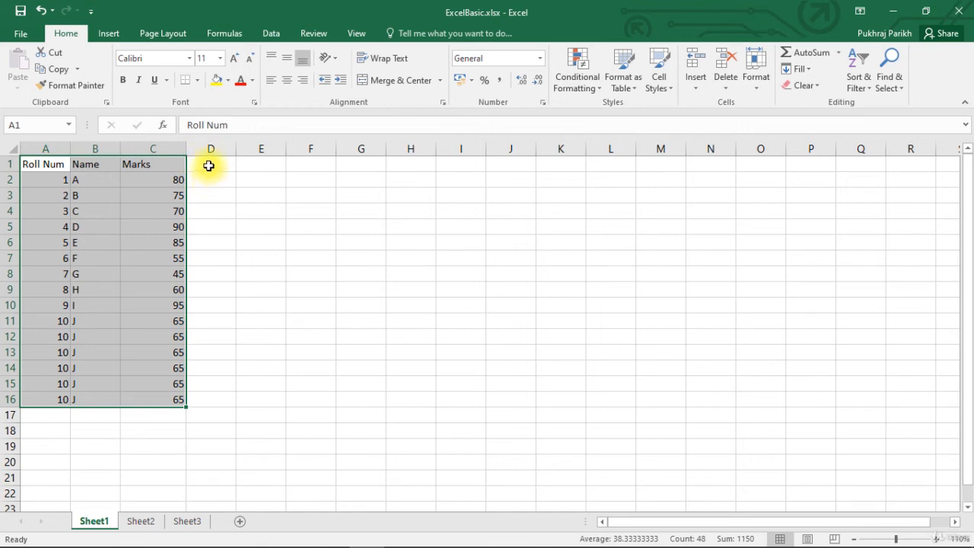
pyautogui.hotkey('ctrl', 'x')
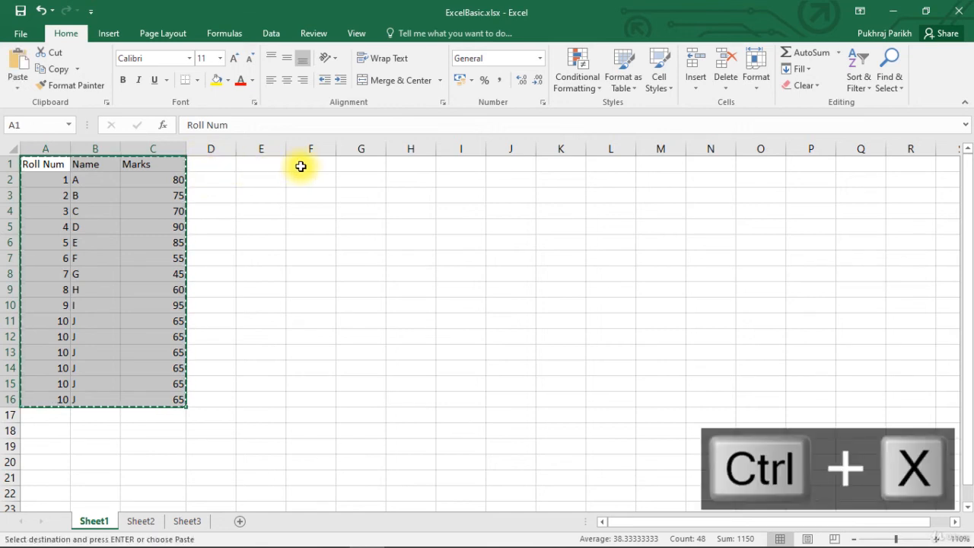
pyautogui.click(300, 166)
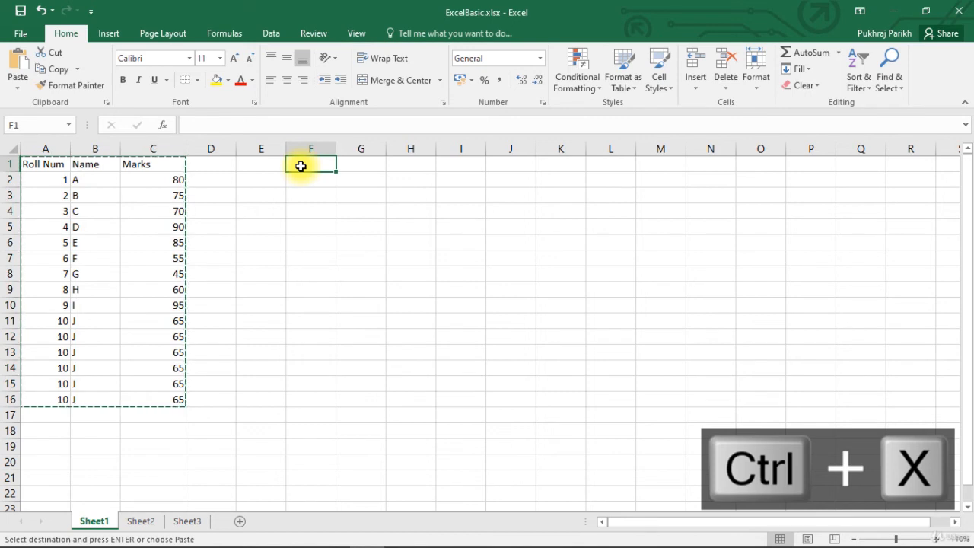
pyautogui.hotkey('ctrl', 'v')
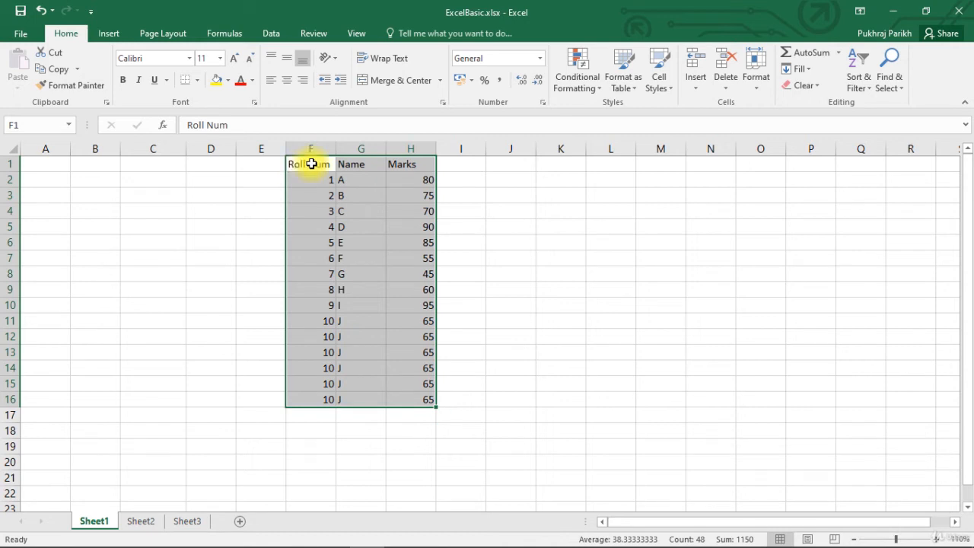
# Copy the table F1:H16, paste it starting at A1, and clear the copy marquee.
pyautogui.hotkey('ctrl', 'x')
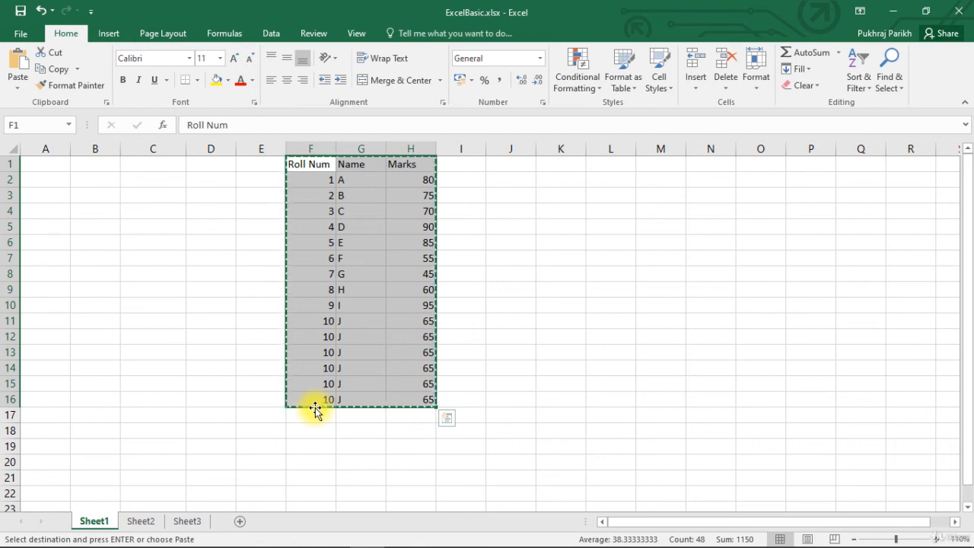
pyautogui.press('Escape')
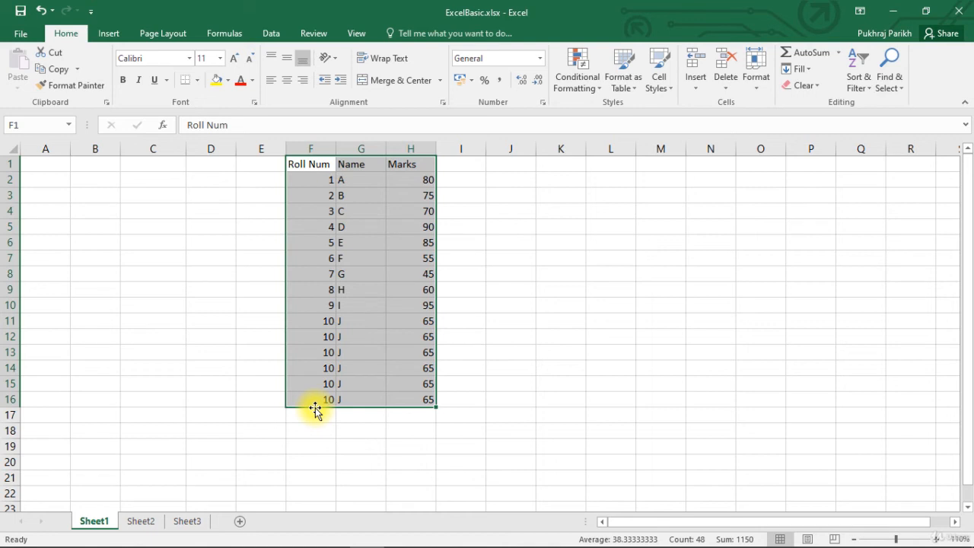
pyautogui.hotkey('ctrl', 'c')
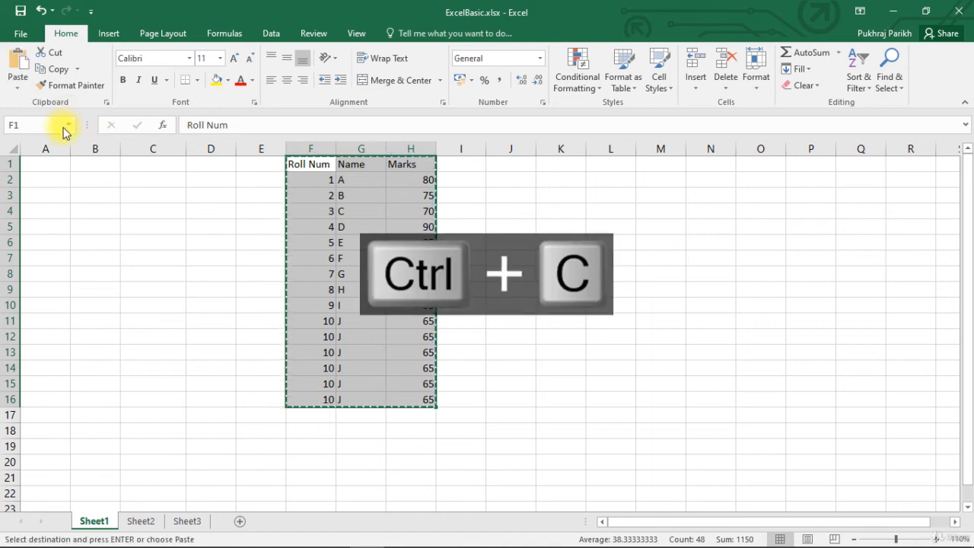
pyautogui.click(42, 164)
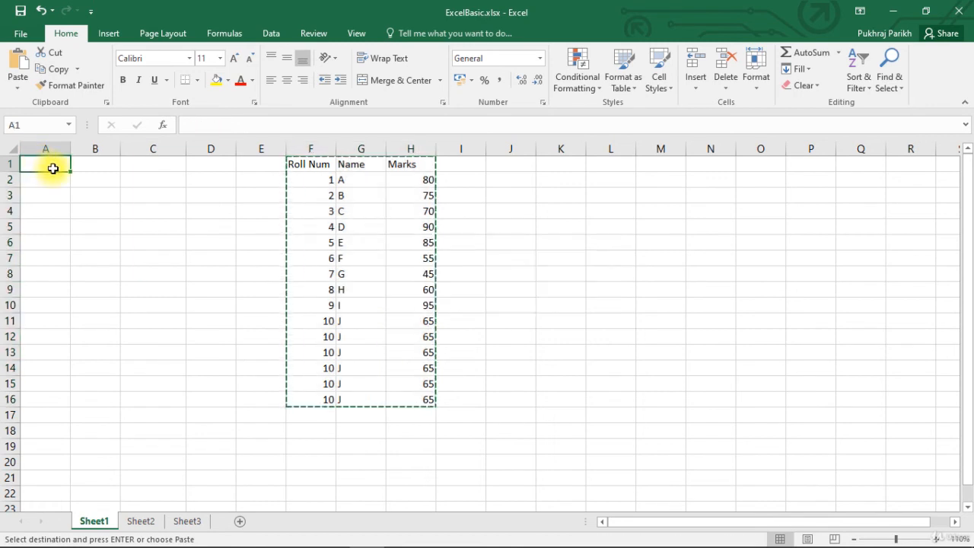
pyautogui.hotkey('ctrl', 'v')
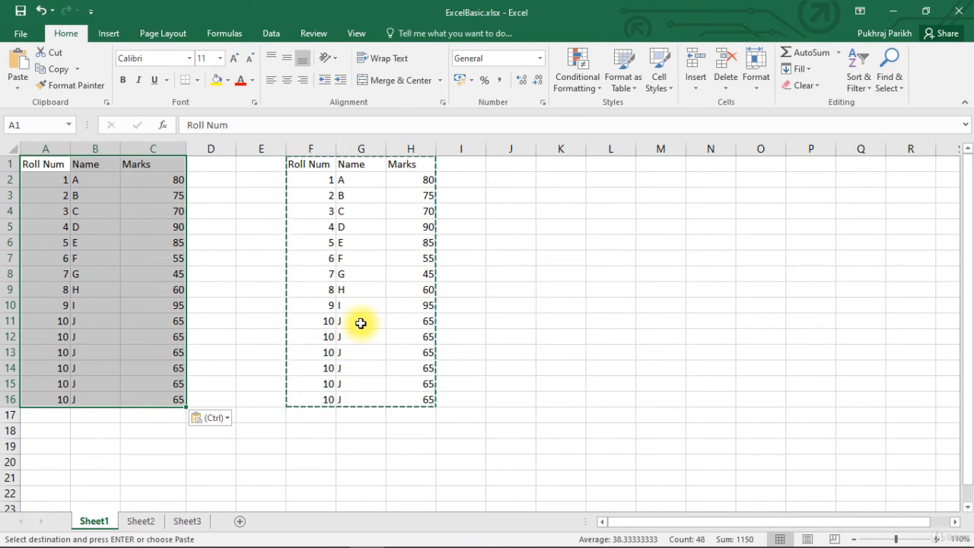
pyautogui.press('Escape')
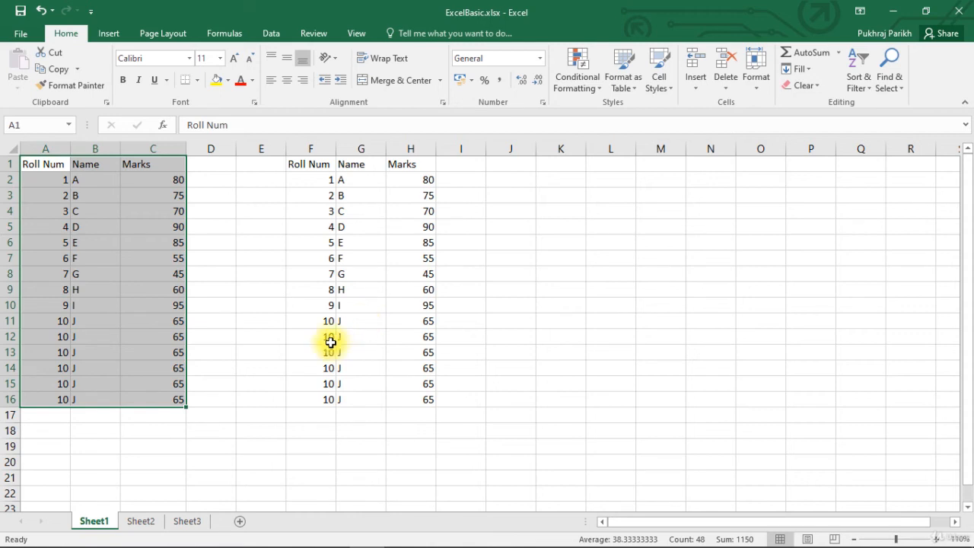
# Delete the contents of the table F1:H16 and undo the deletion.
pyautogui.click(344, 325)
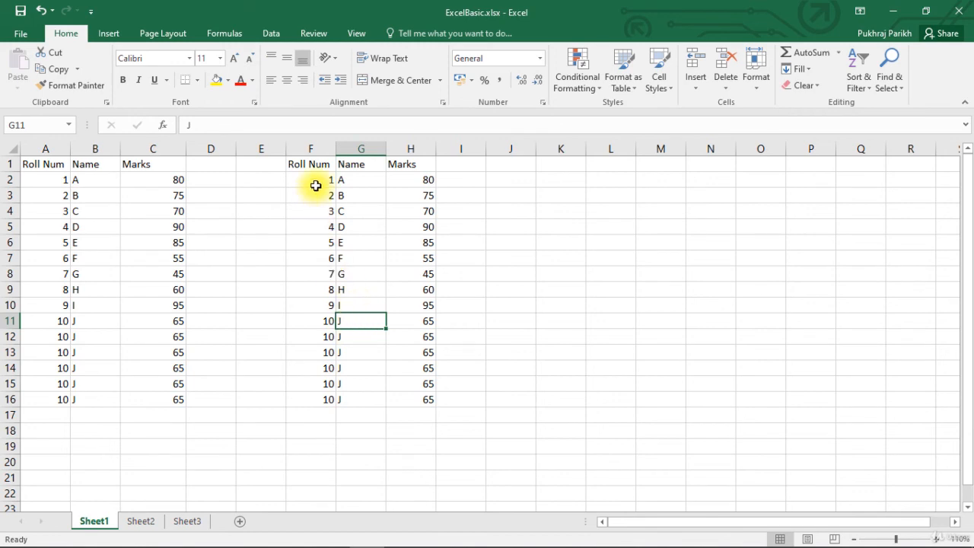
pyautogui.moveTo(318, 165)
pyautogui.mouseDown()
pyautogui.moveTo(451, 375)
pyautogui.moveTo(429, 406)
pyautogui.moveTo(426, 391)
pyautogui.mouseUp()
pyautogui.press('Delete')
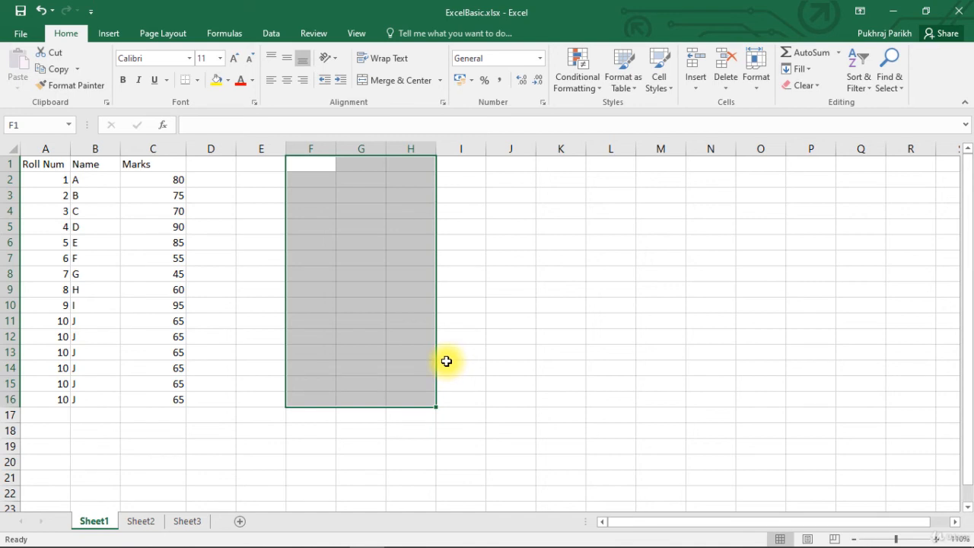
pyautogui.hotkey('ctrl', 'z')
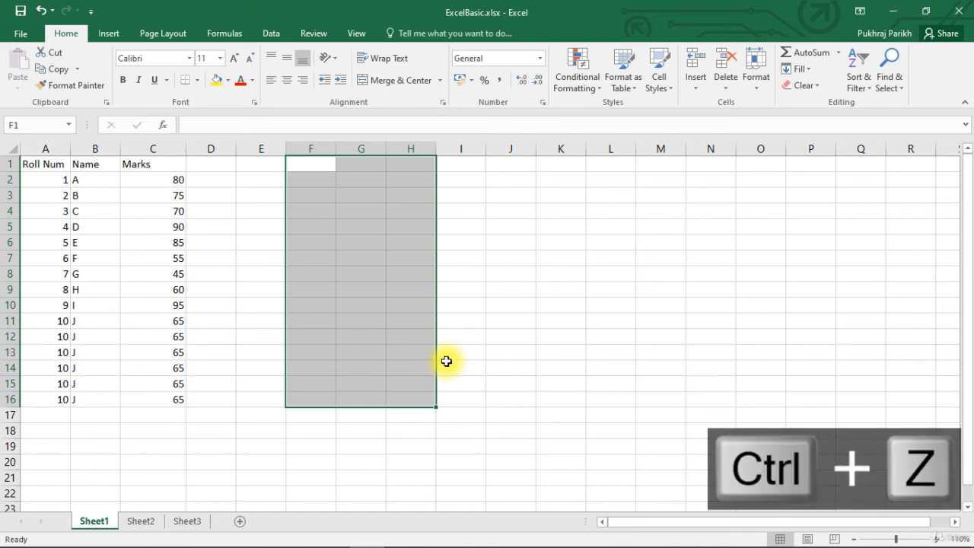
pyautogui.hotkey('ctrl', 'v')
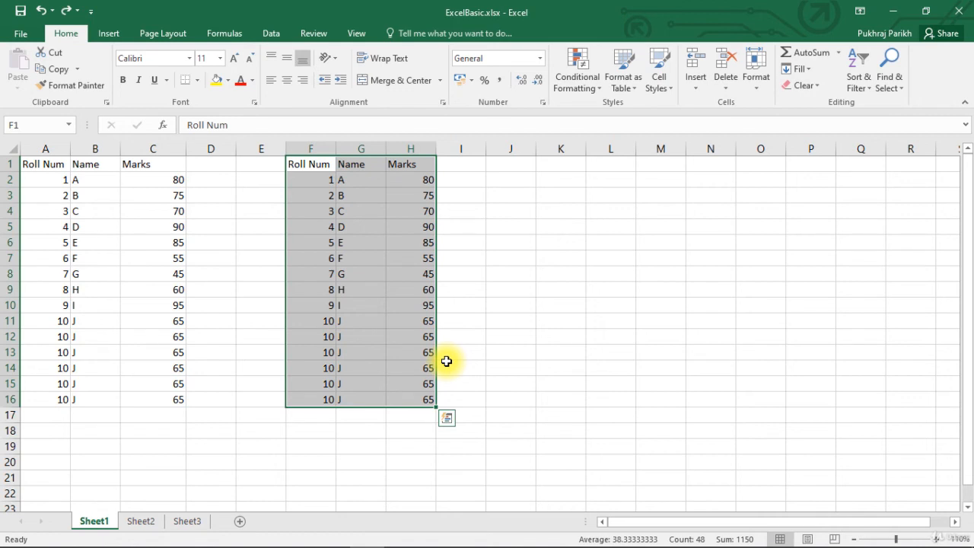
# Change the header in F1 to RN and the header in G1 to N.
pyautogui.click(445, 287)
pyautogui.click(352, 163)
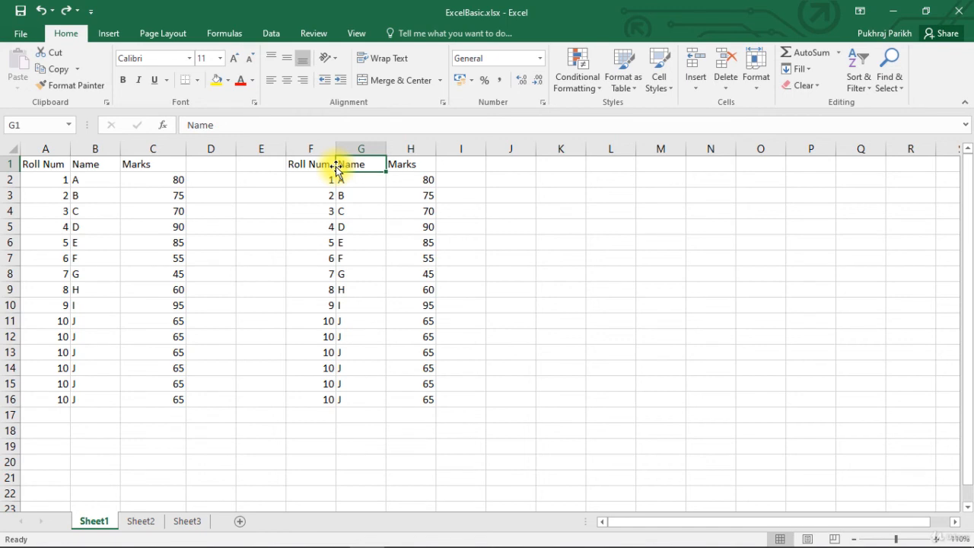
pyautogui.click(295, 162)
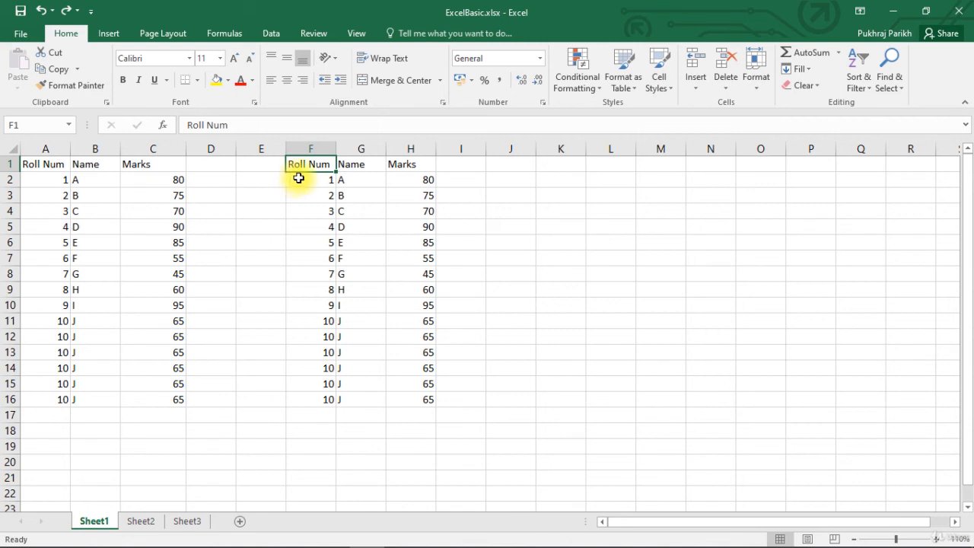
pyautogui.write('RN')
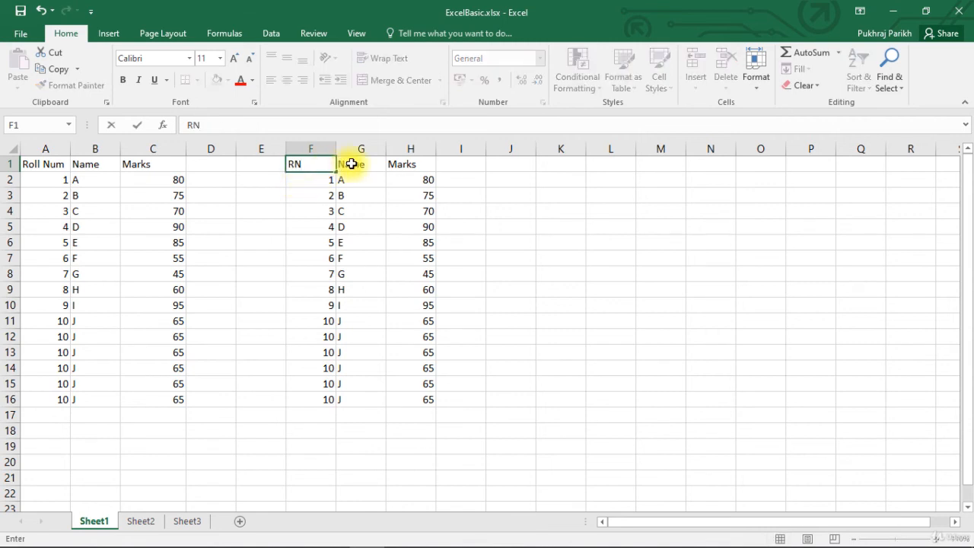
pyautogui.click(351, 163)
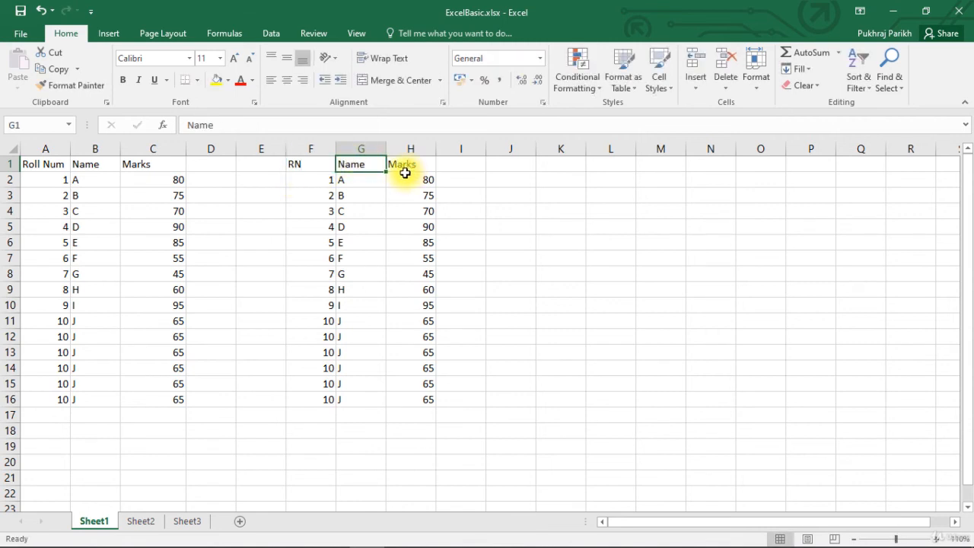
pyautogui.write('N')
pyautogui.click(392, 196)
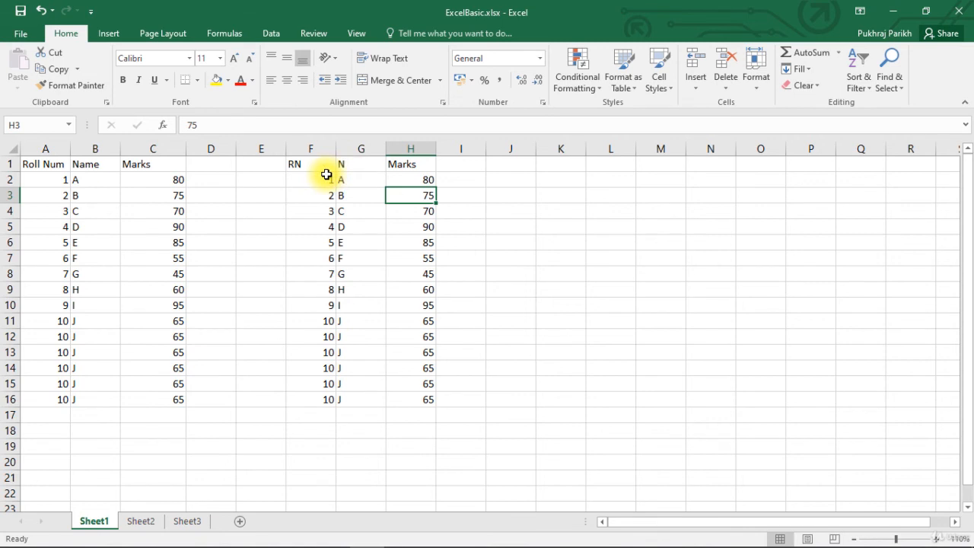
# Undo the header changes in G1 and F1.
pyautogui.hotkey('ctrl', 'z')
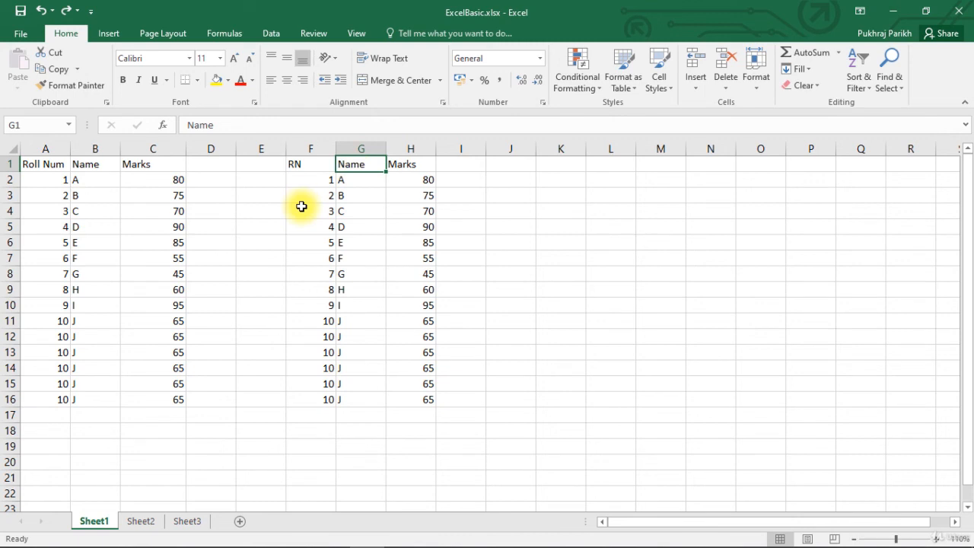
pyautogui.hotkey('ctrl', 'z')
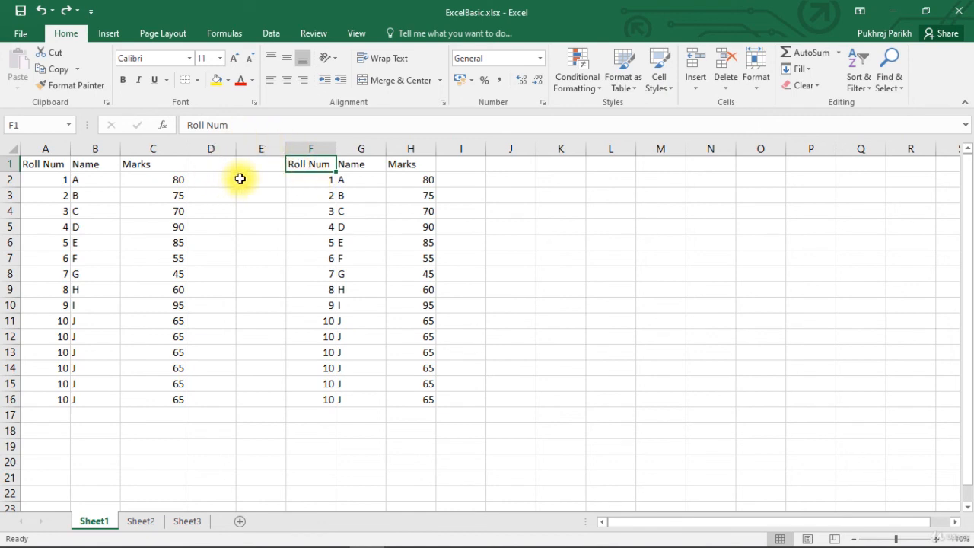
# Undo the paste of the marks table into A1:C16 and redo it.
pyautogui.click(42, 11)
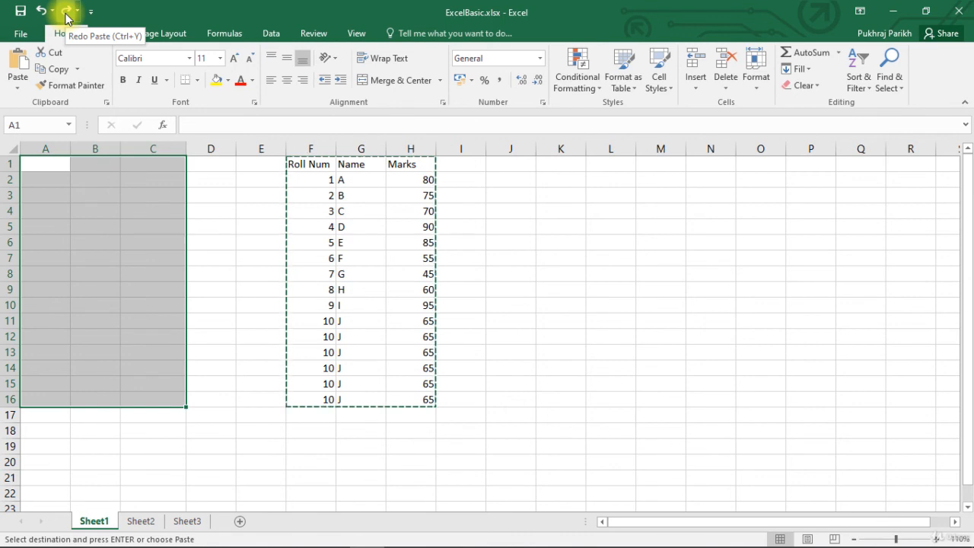
pyautogui.click(67, 12)
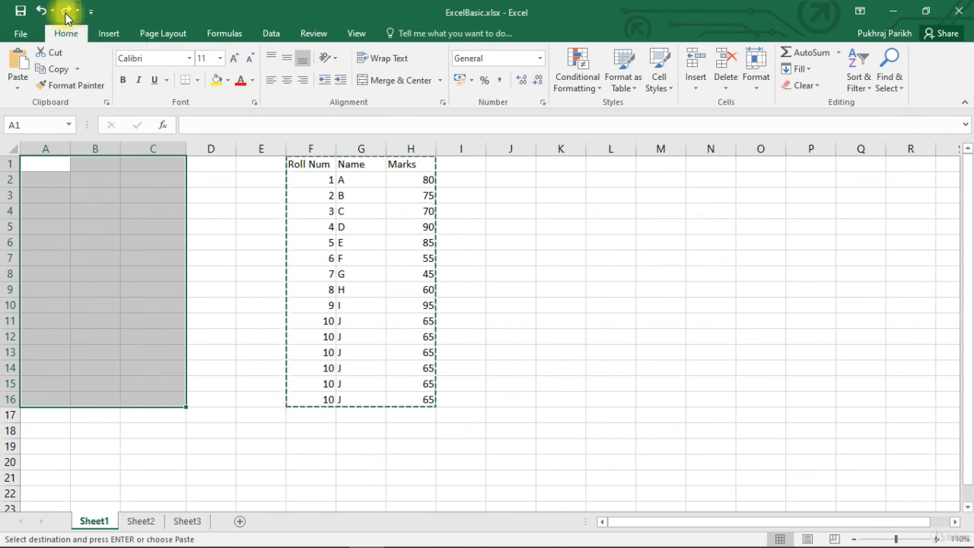